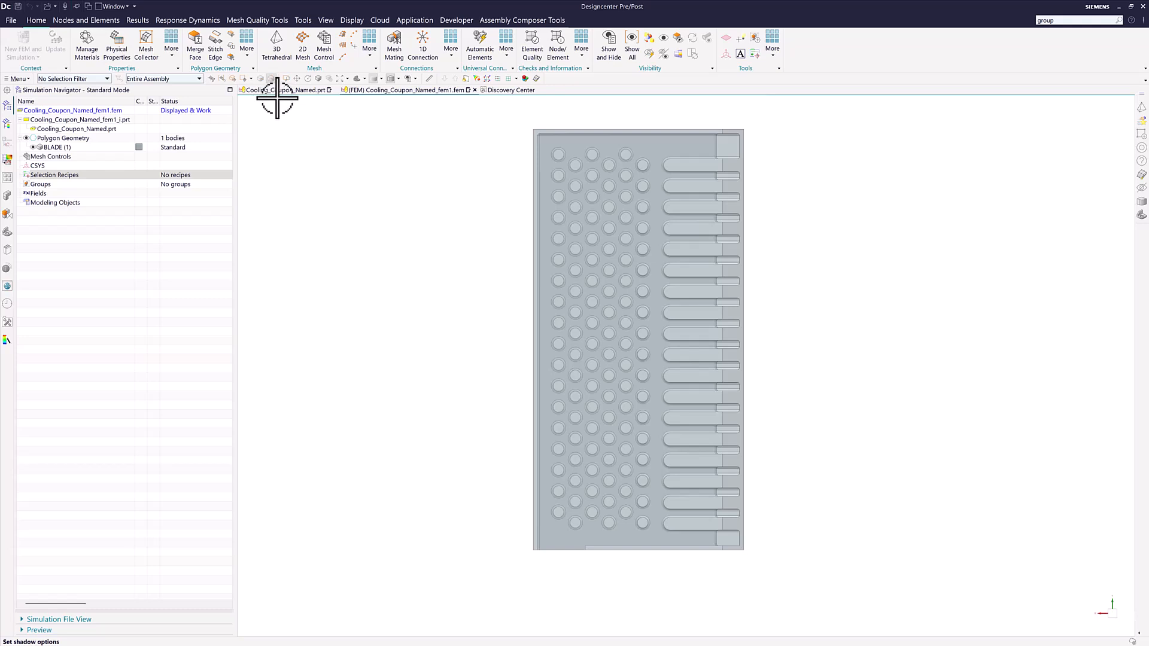
Step: Switch to the Cooling_Coupon_Named.prt part, show its model history and examine the blade geometry from several angles
left_click(282, 91)
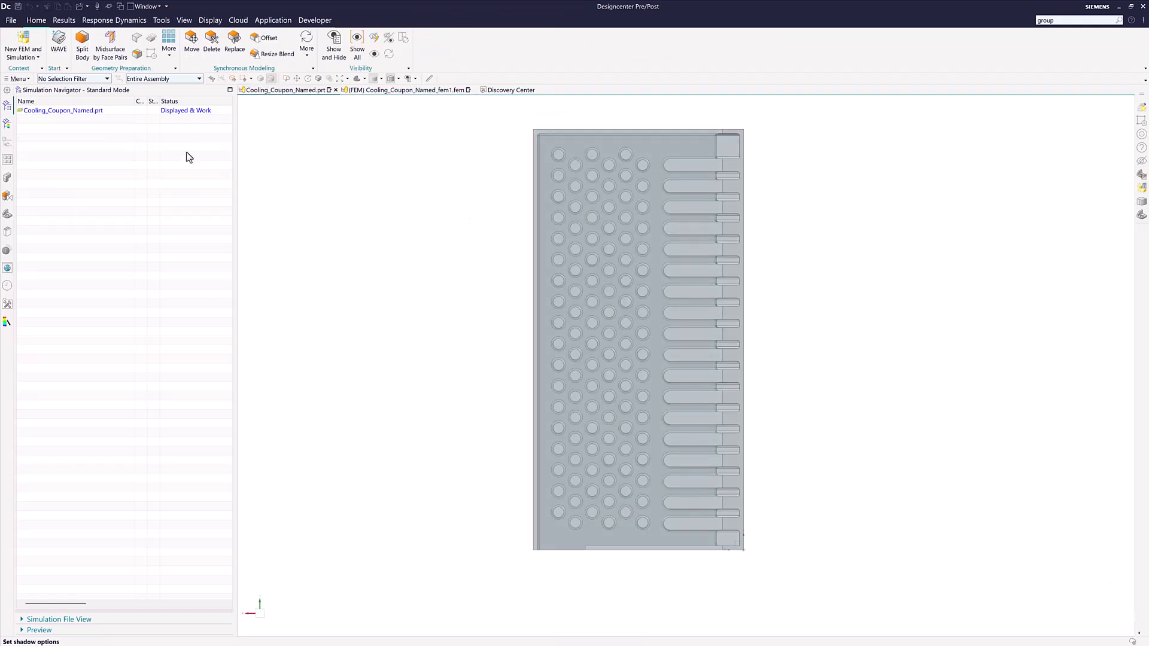
left_click(6, 218)
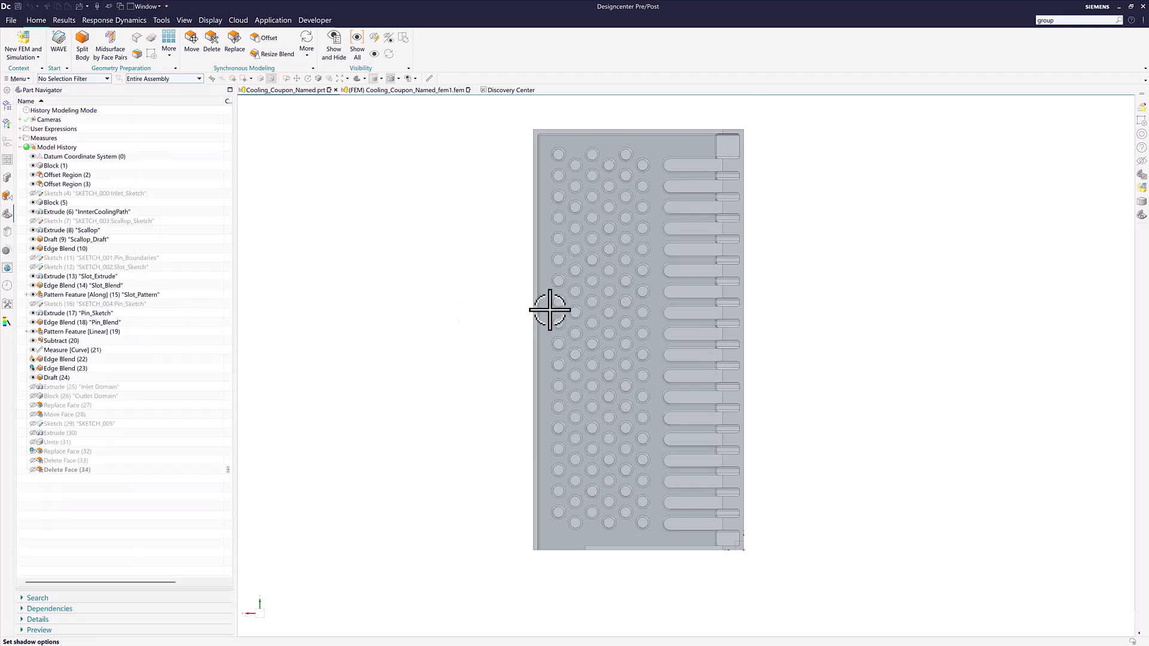
middle_click_drag(550, 302, 528, 405)
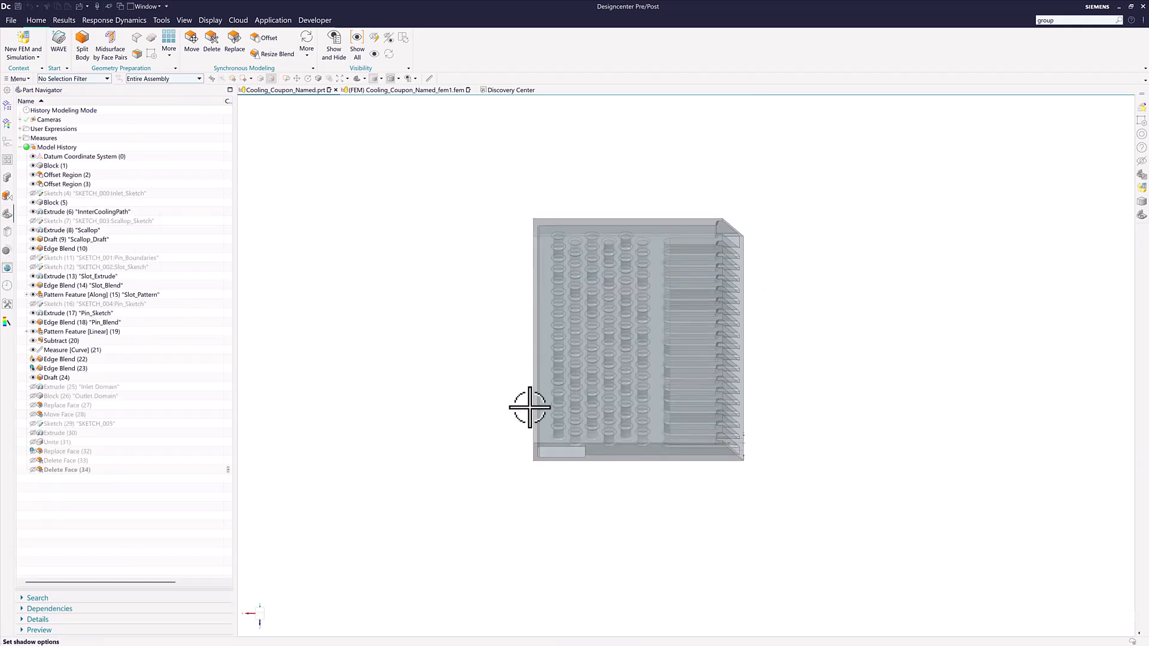
middle_click_drag(585, 323, 588, 354)
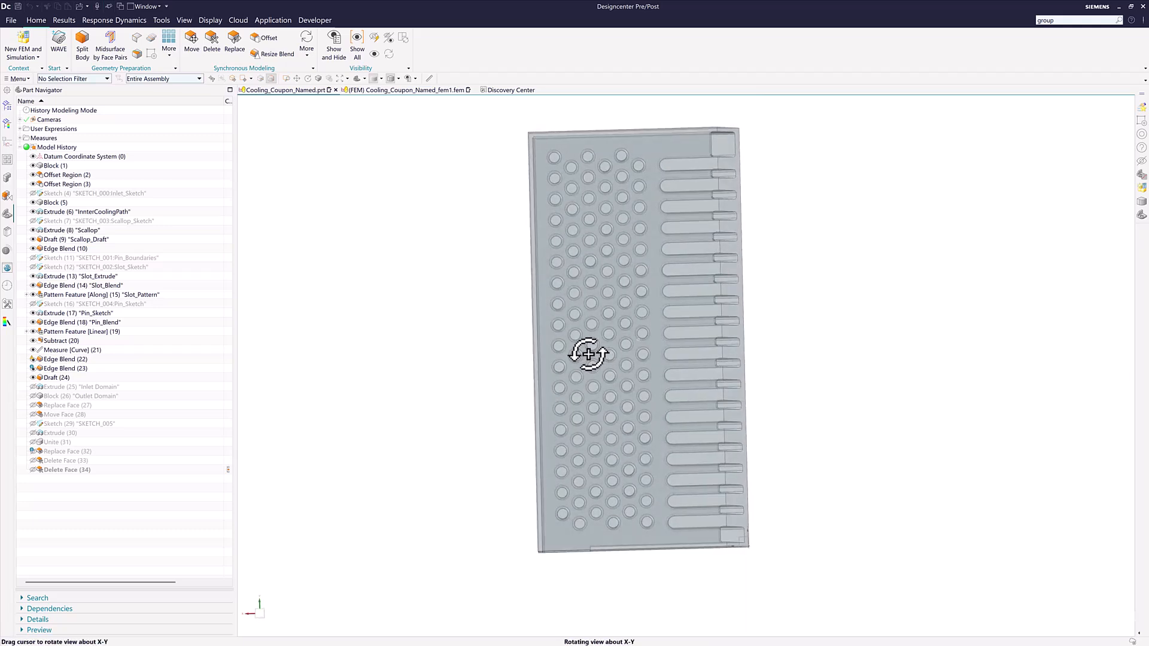
left_click(262, 613)
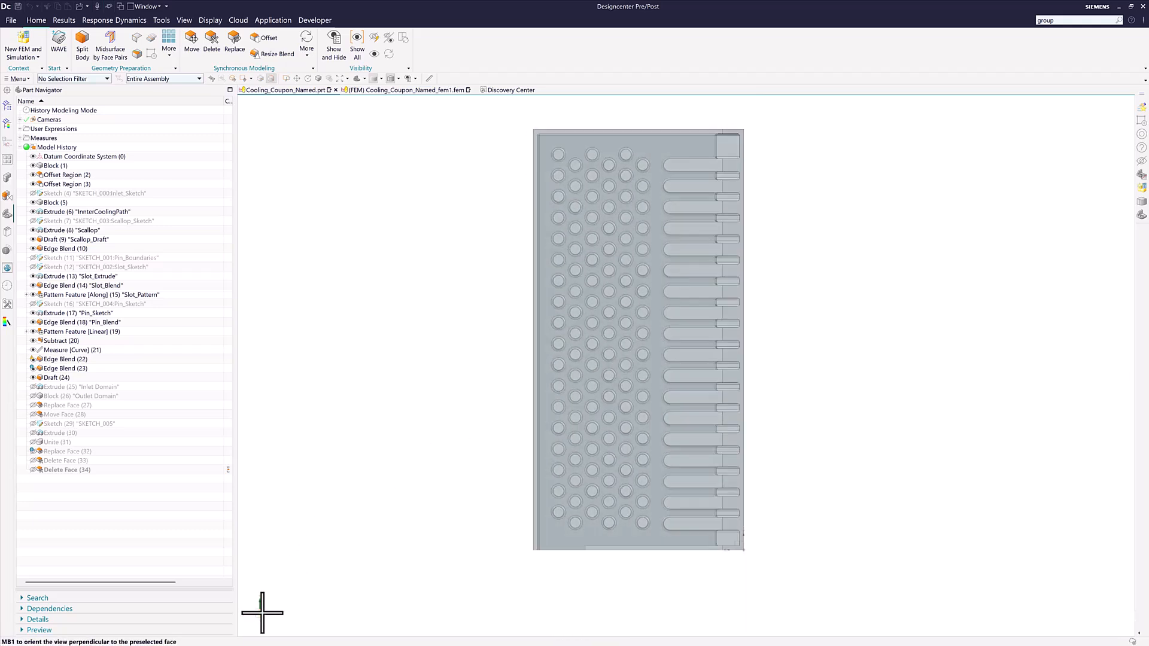
Step: Restrict selection to solid bodies and check the name assigned to the blade body in its properties
left_click(90, 79)
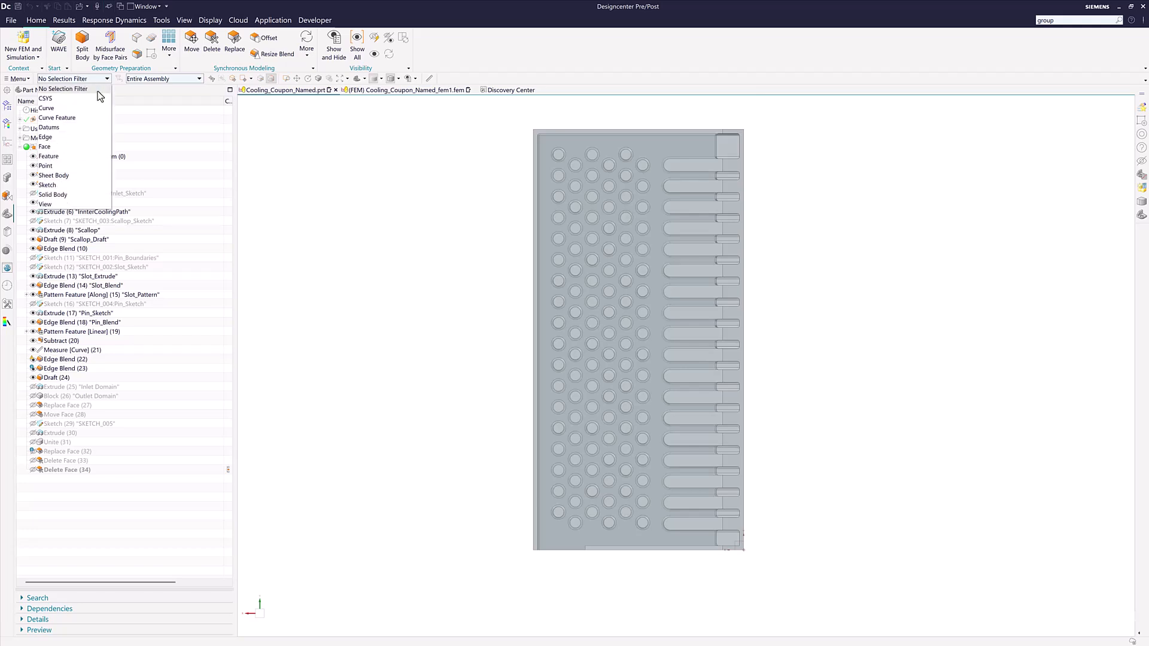
left_click(70, 195)
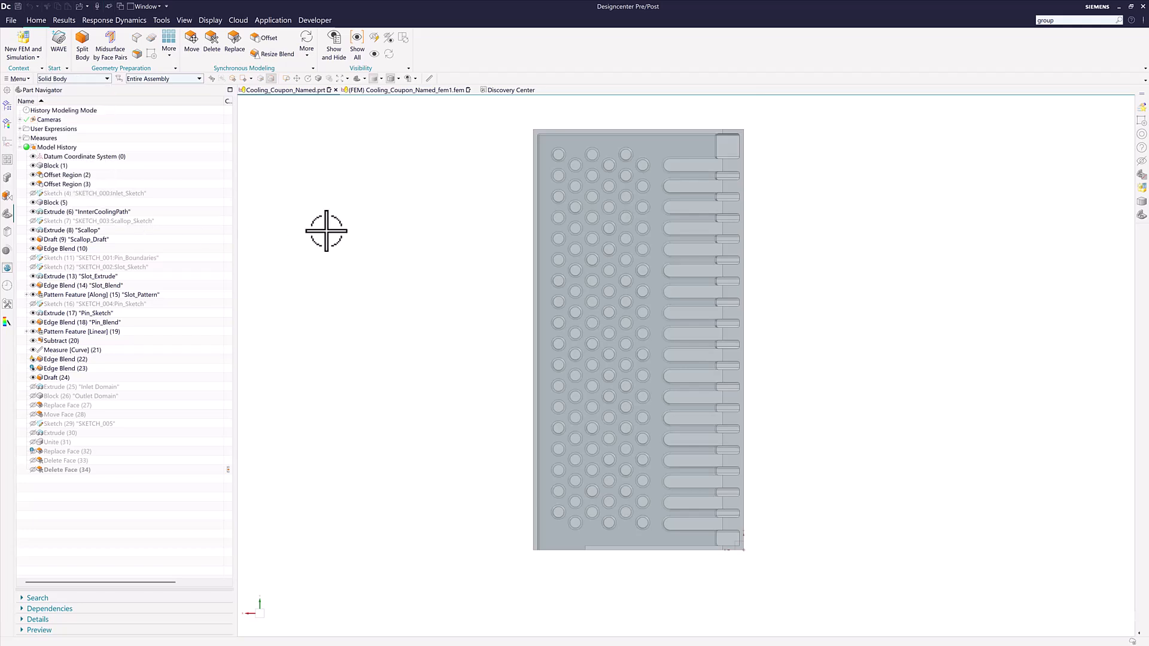
left_click(575, 213)
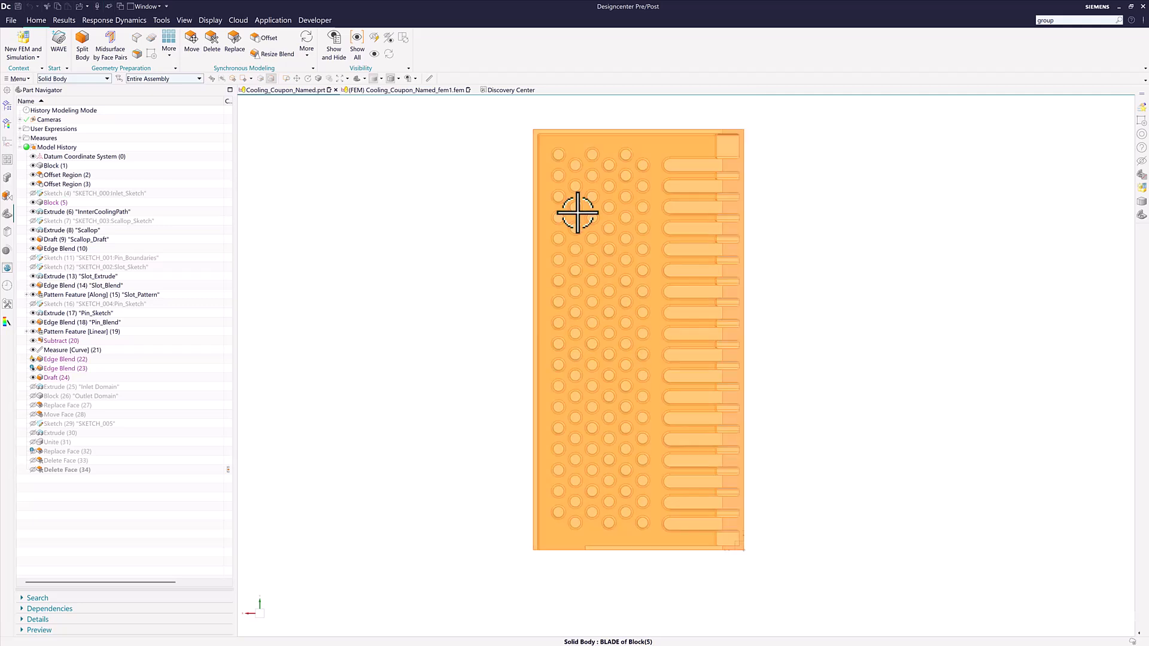
right_click(577, 213)
left_click(619, 286)
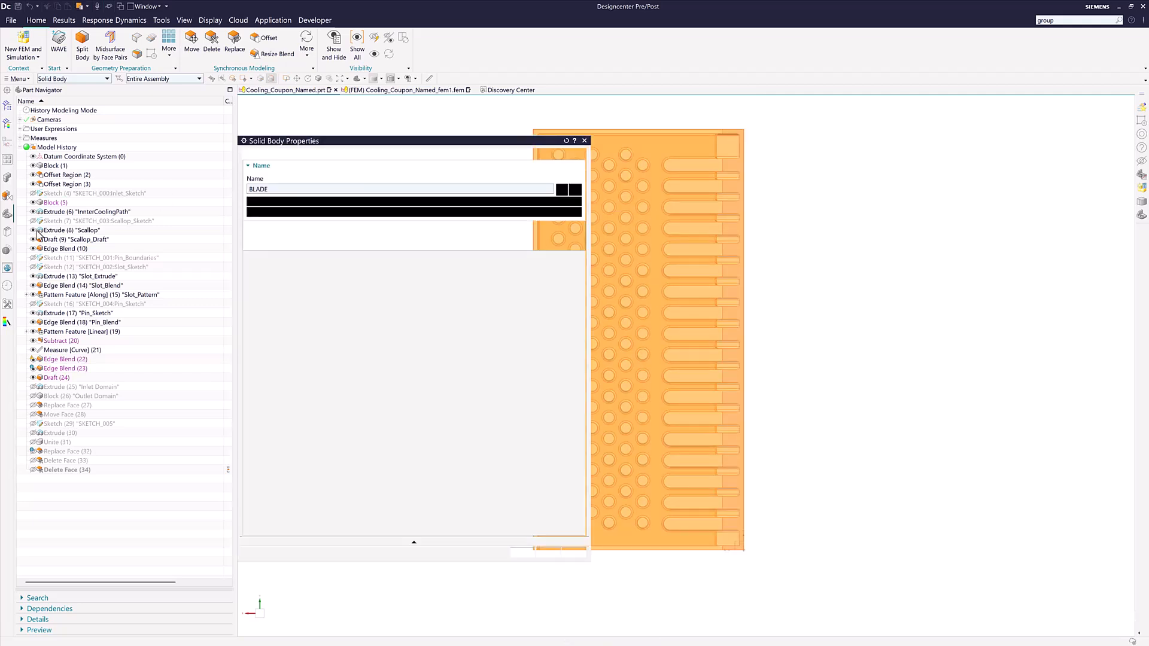
type("BLADE")
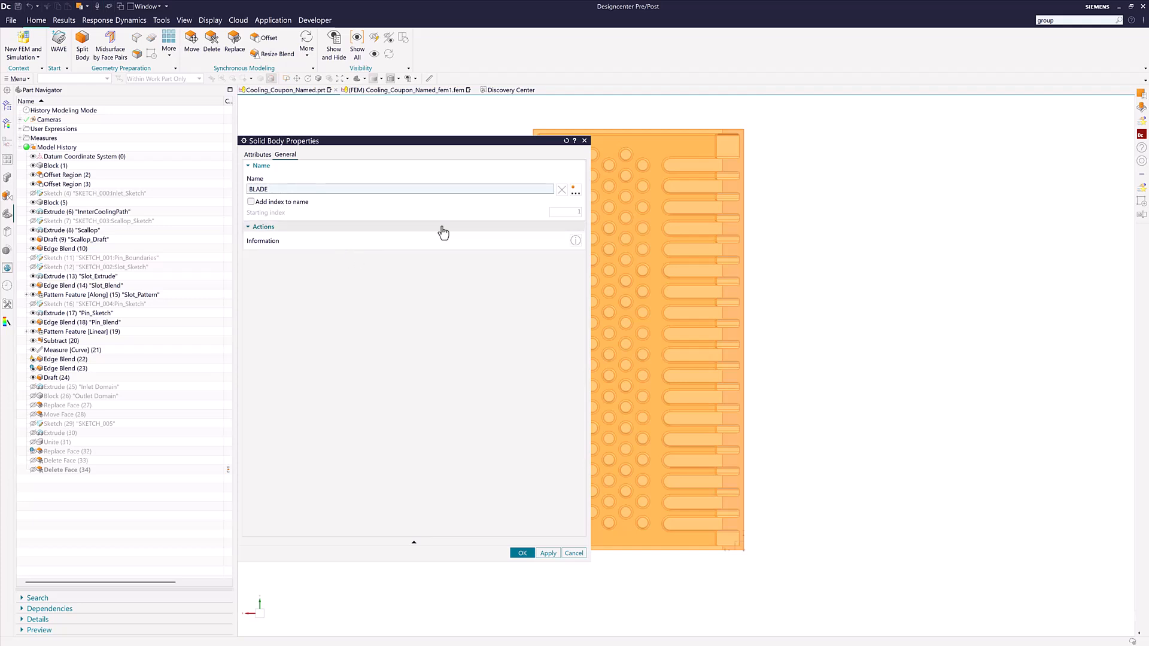
left_click(585, 141)
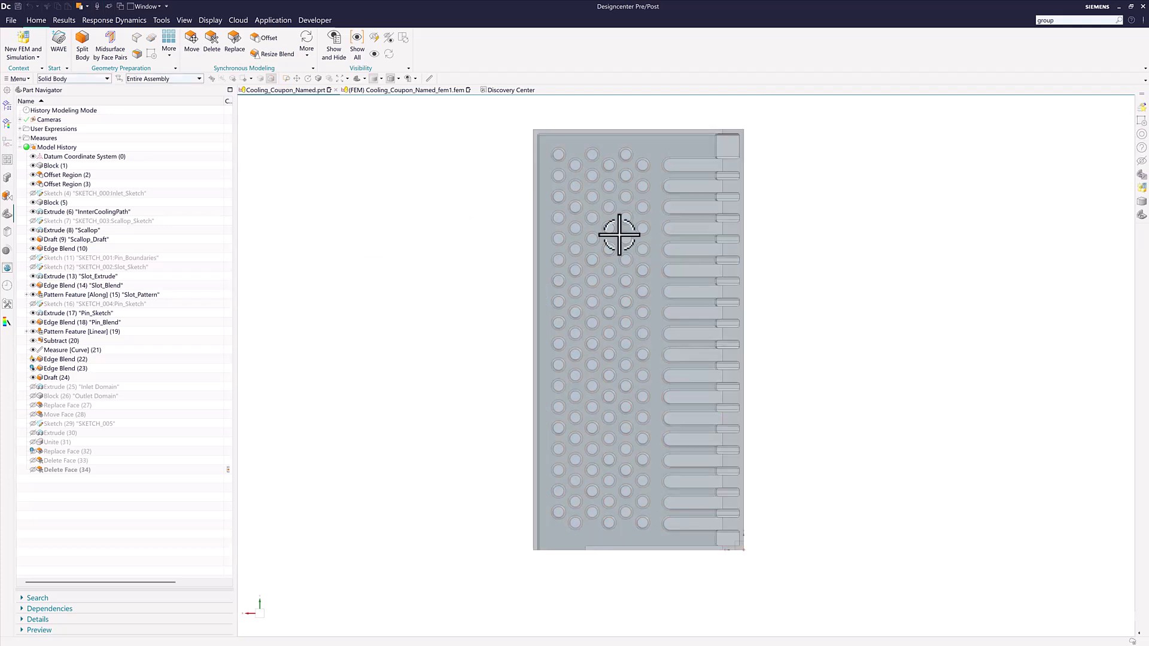
Step: Restrict selection to faces and check the name assigned to the block's narrow long side face in its properties
left_click(99, 79)
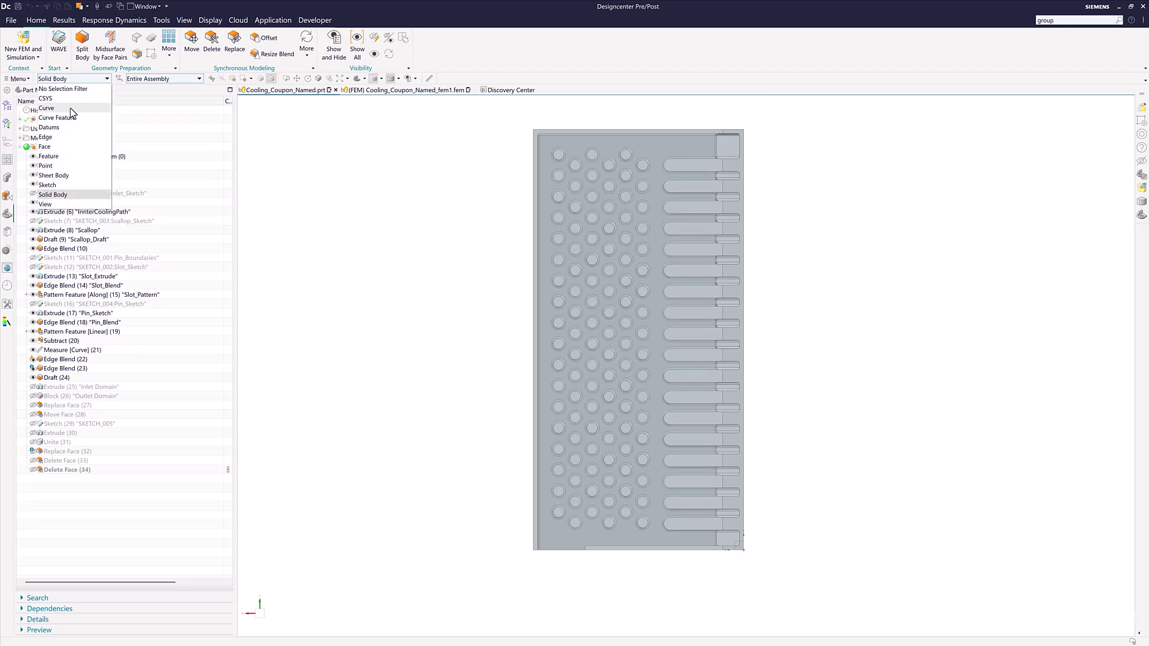
left_click(74, 147)
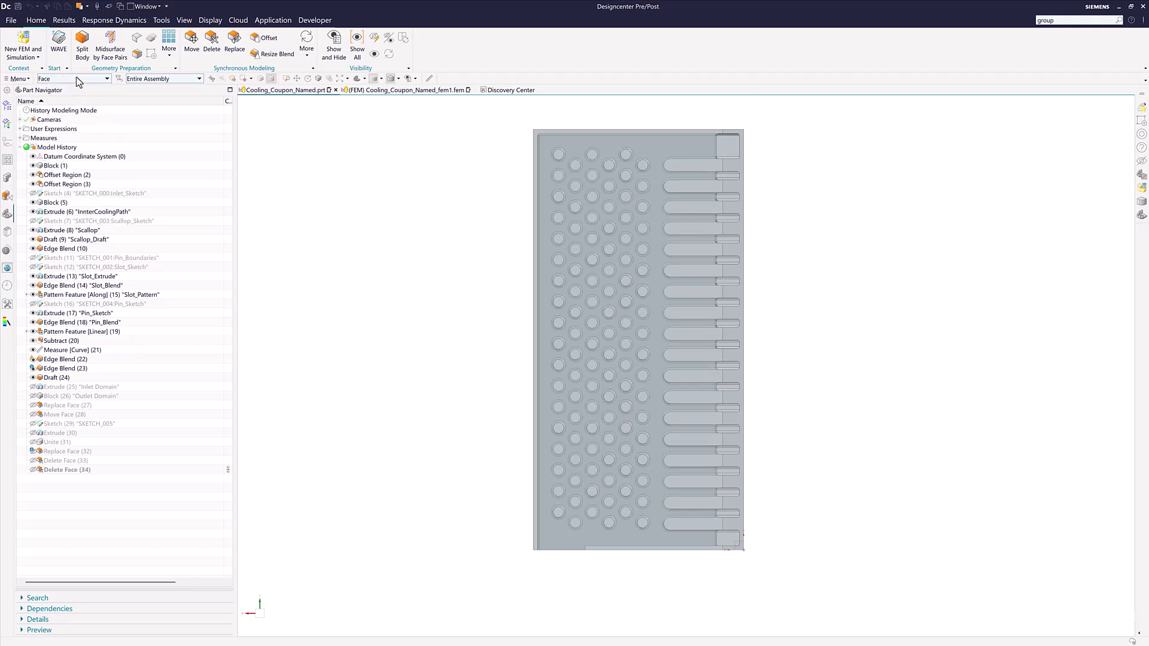
middle_click_drag(603, 350, 533, 185, "shift")
right_click(534, 176)
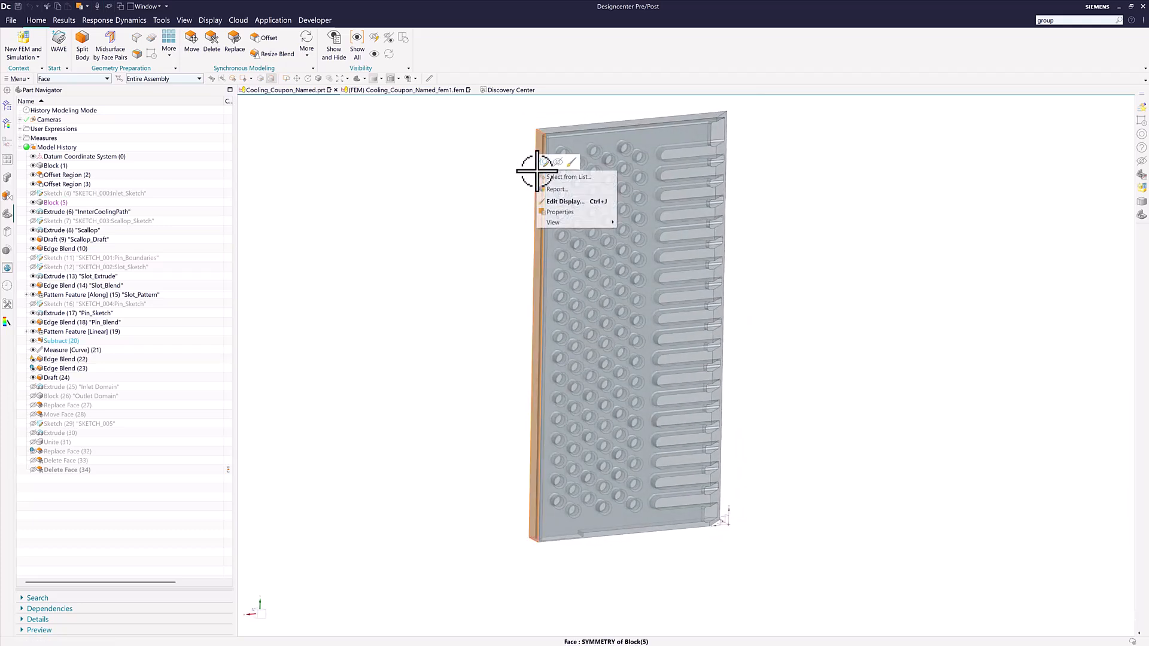
left_click(570, 213)
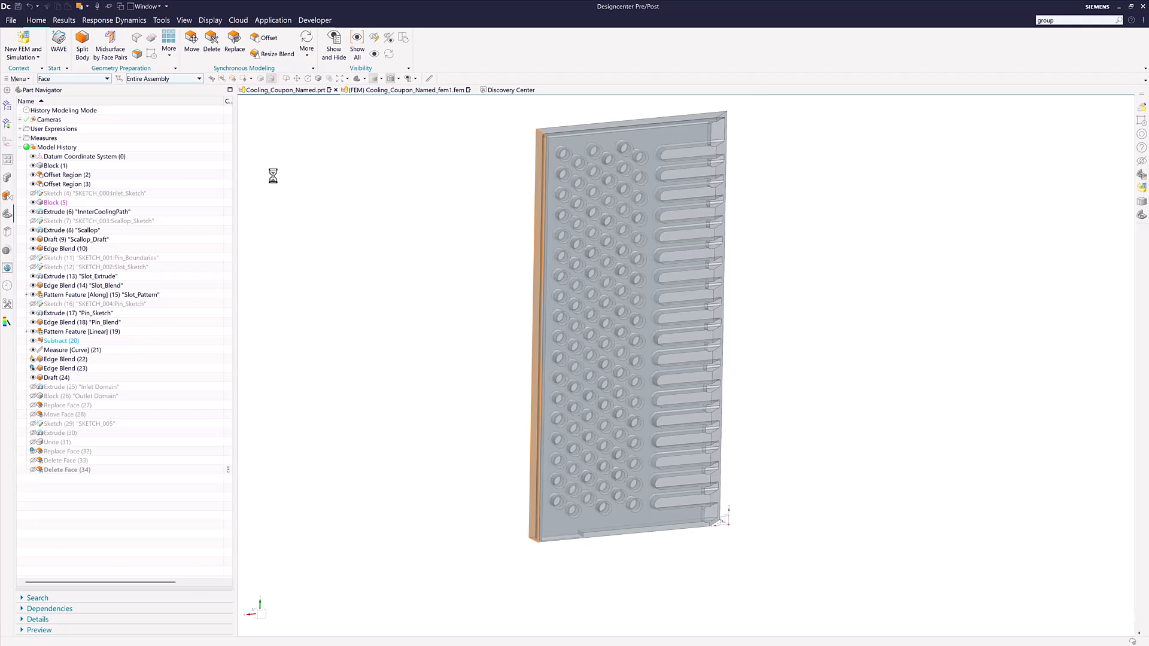
left_click(289, 189)
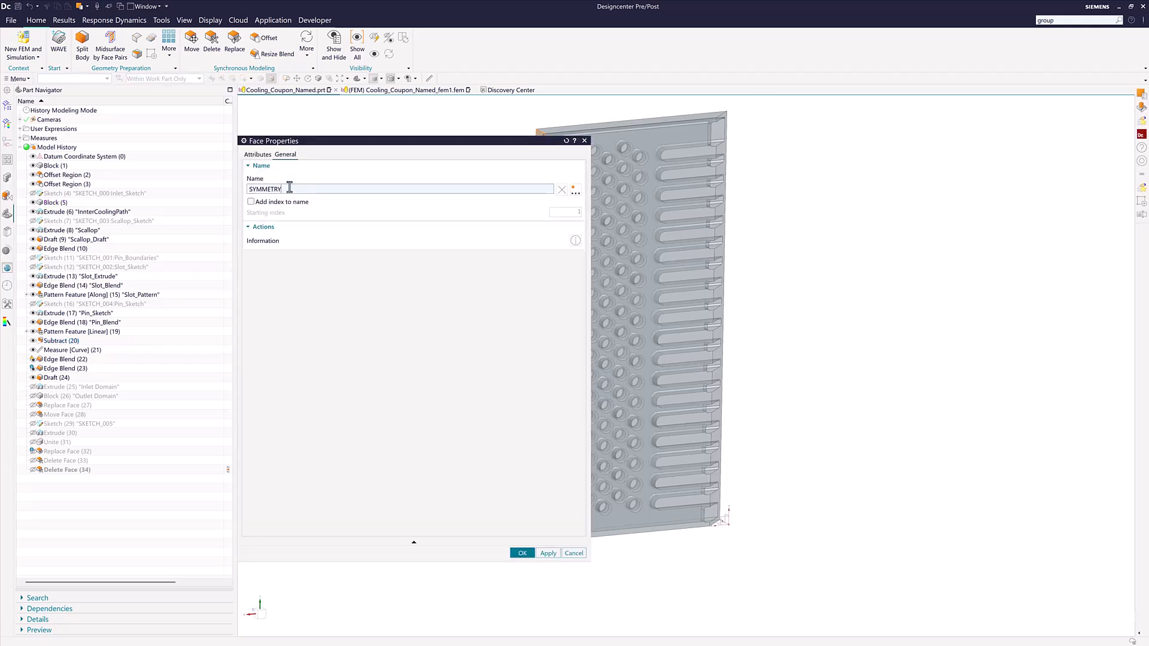
left_click(584, 140)
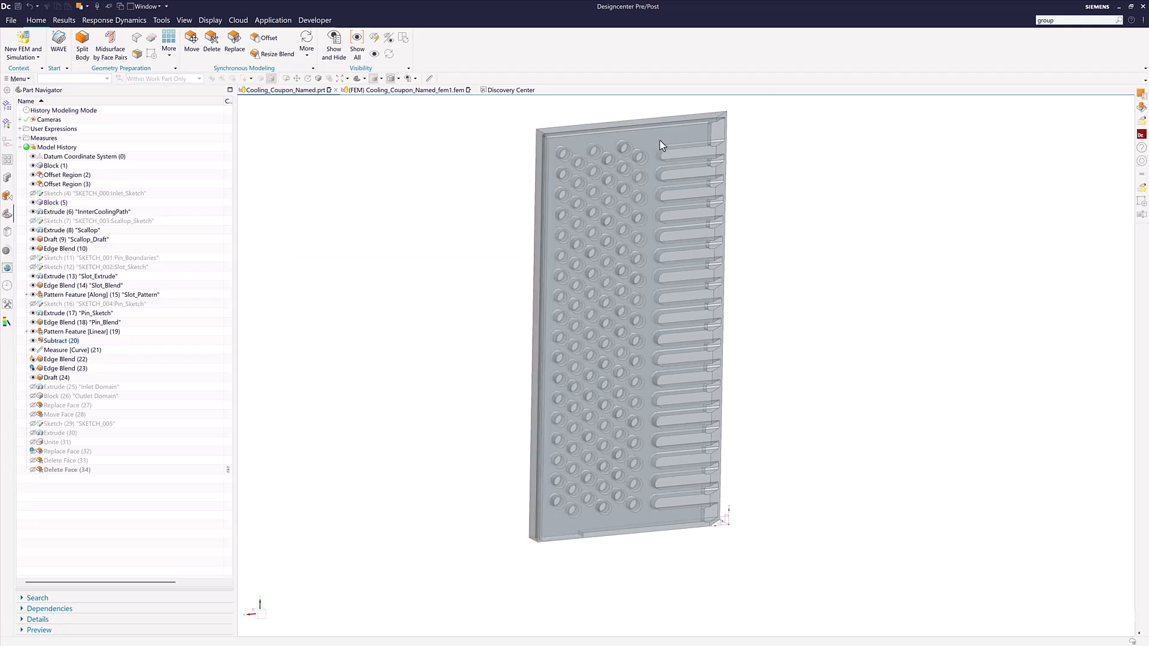
Step: Check the name assigned to the internal cooling passage face around the pins in its properties
right_click(716, 133)
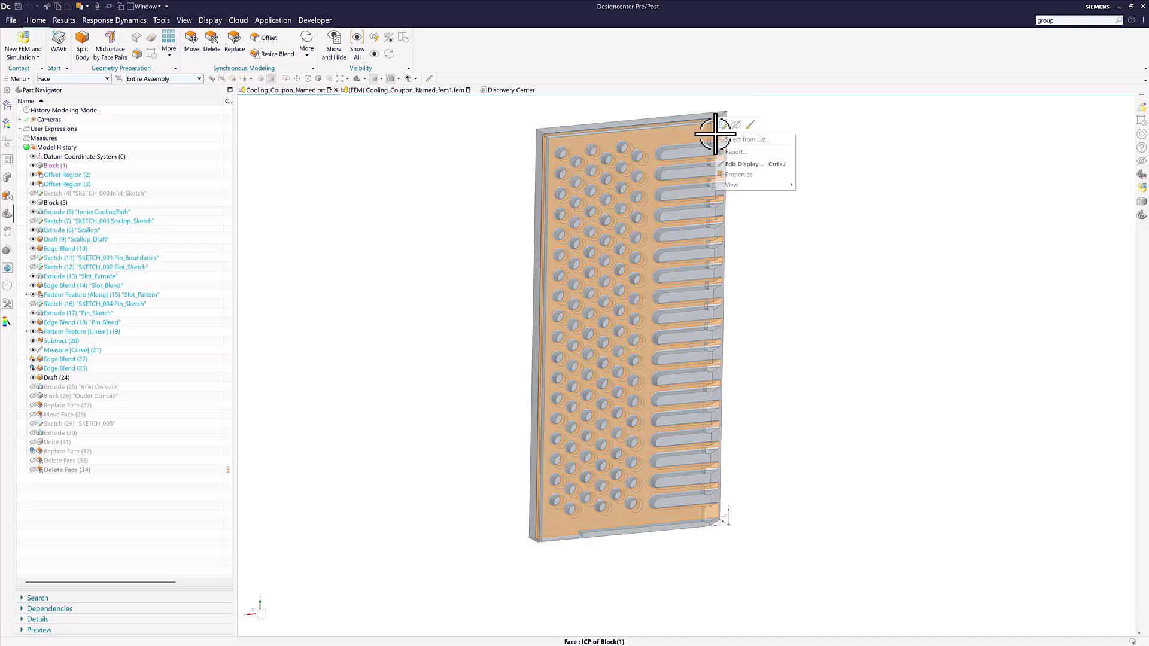
left_click(737, 174)
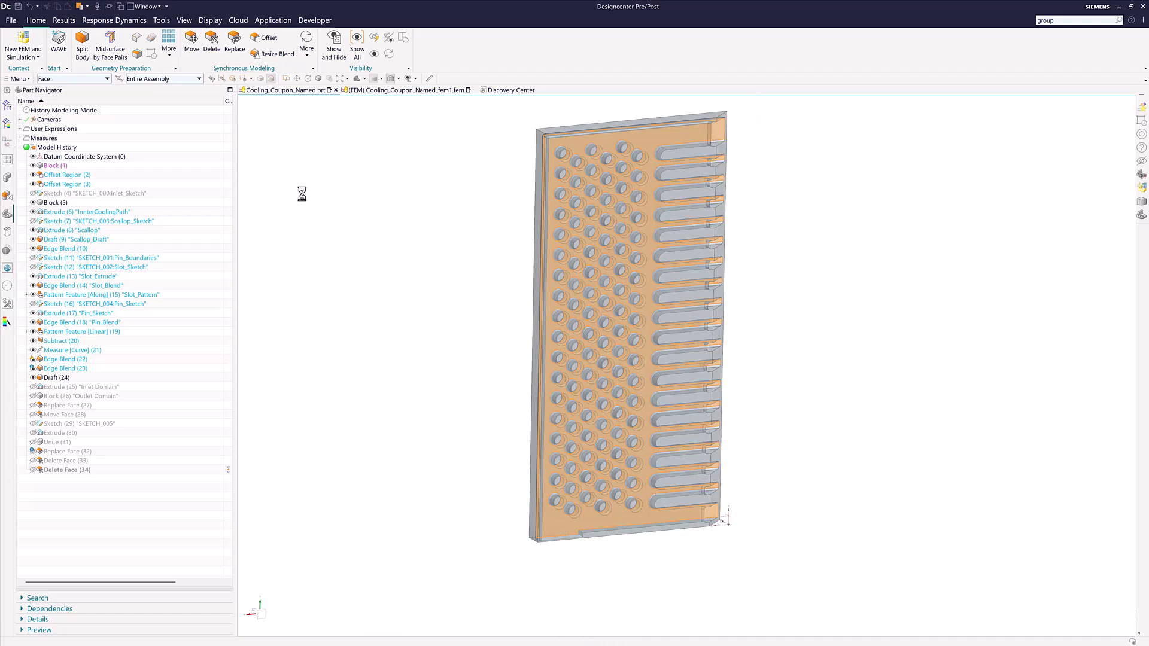
left_click(270, 188)
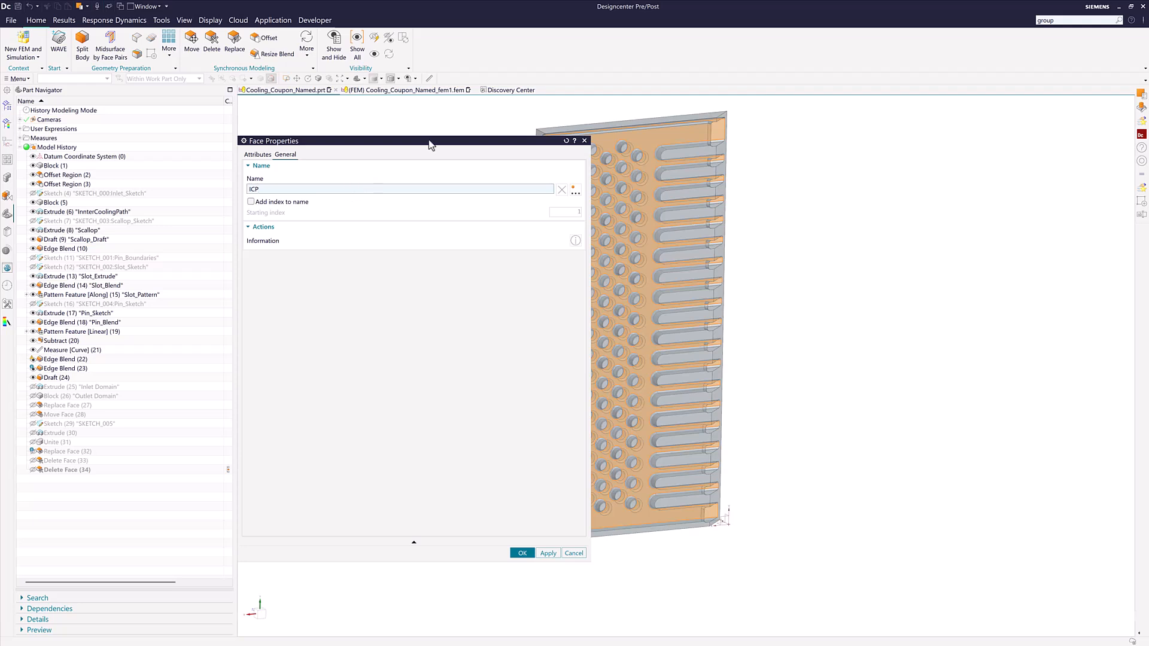
left_click(585, 140)
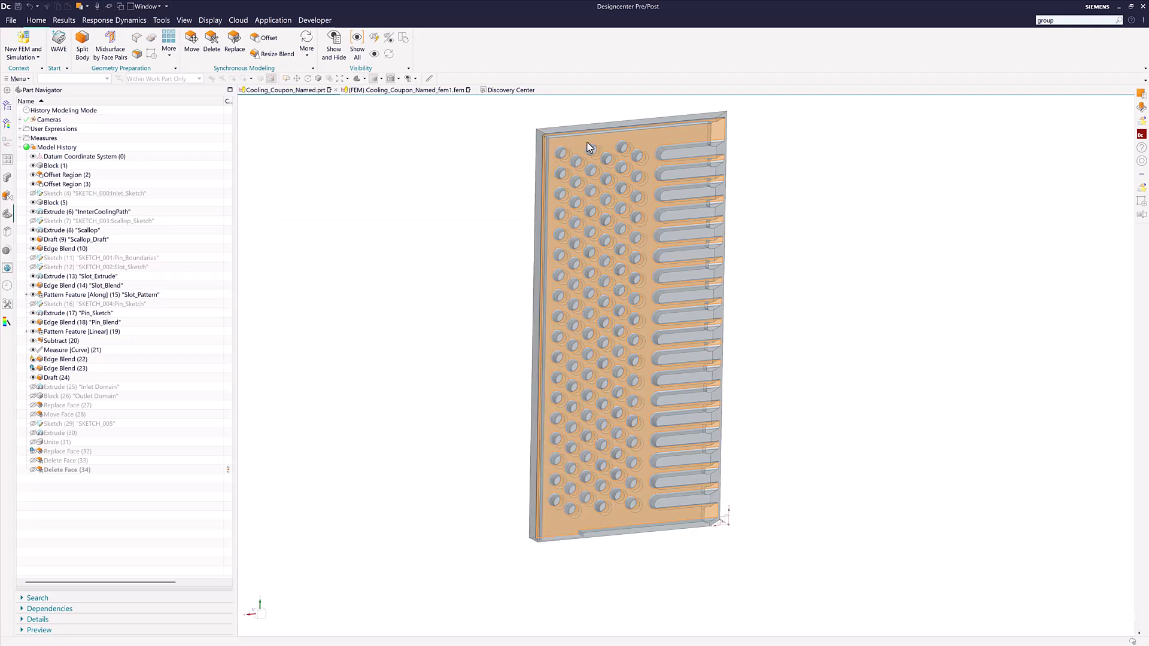
middle_click_drag(512, 204, 488, 192)
Step: Switch back to the Cooling_Coupon_Named_fem1.fem model and show its simulation structure
mouse_move(397, 93)
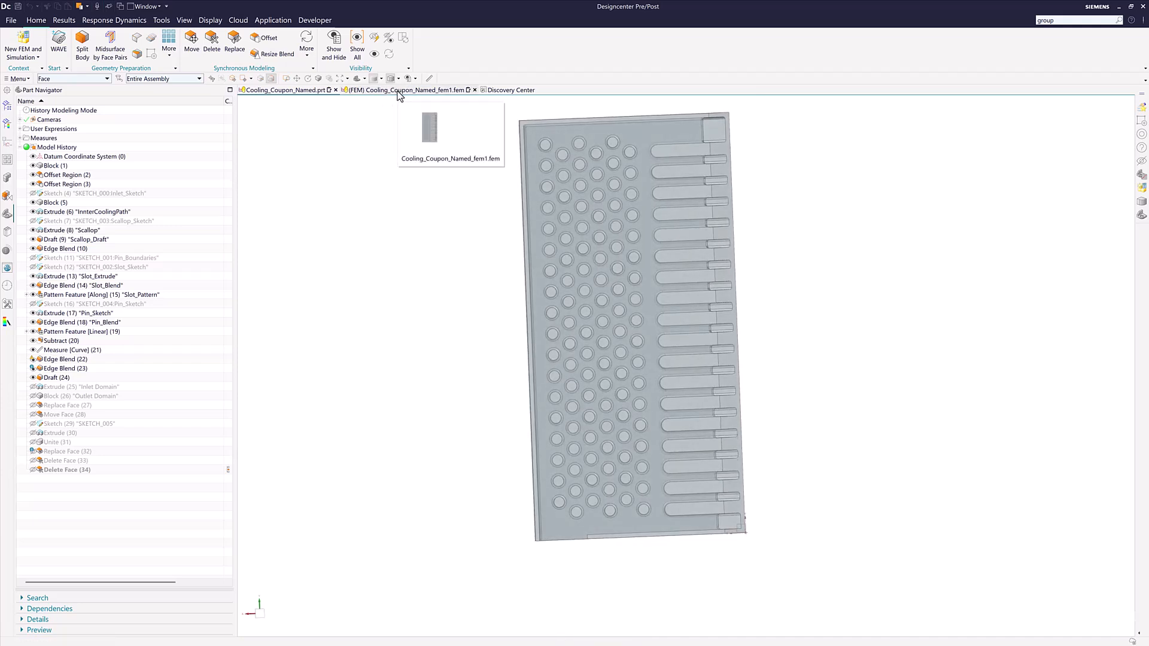
left_click(400, 91)
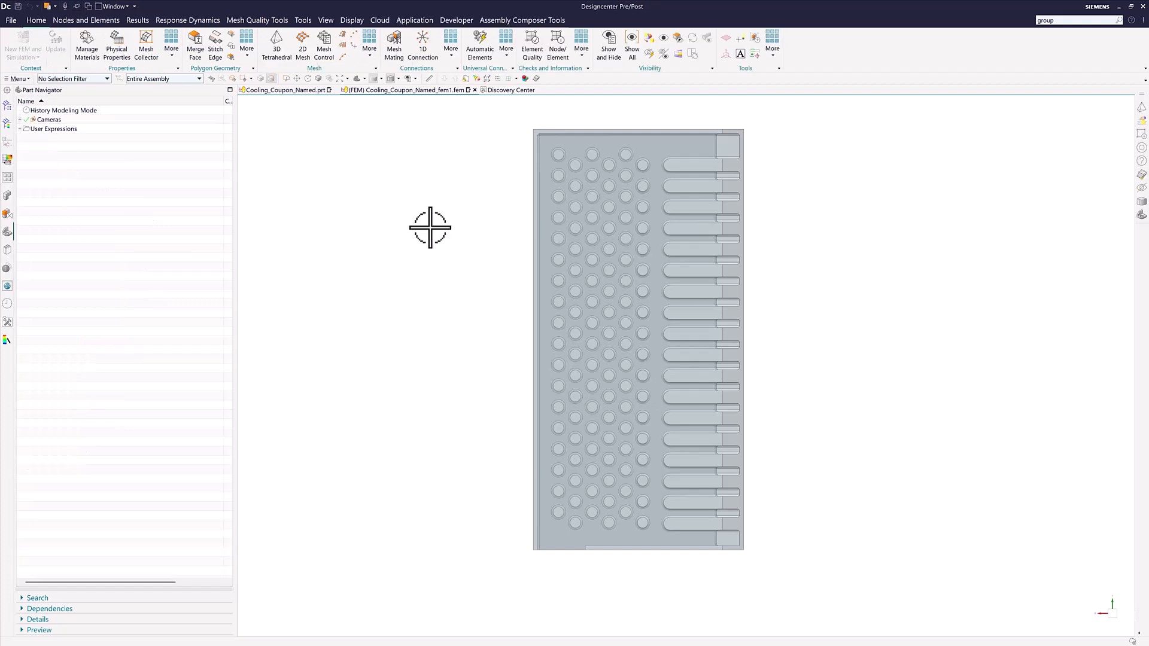
left_click(8, 108)
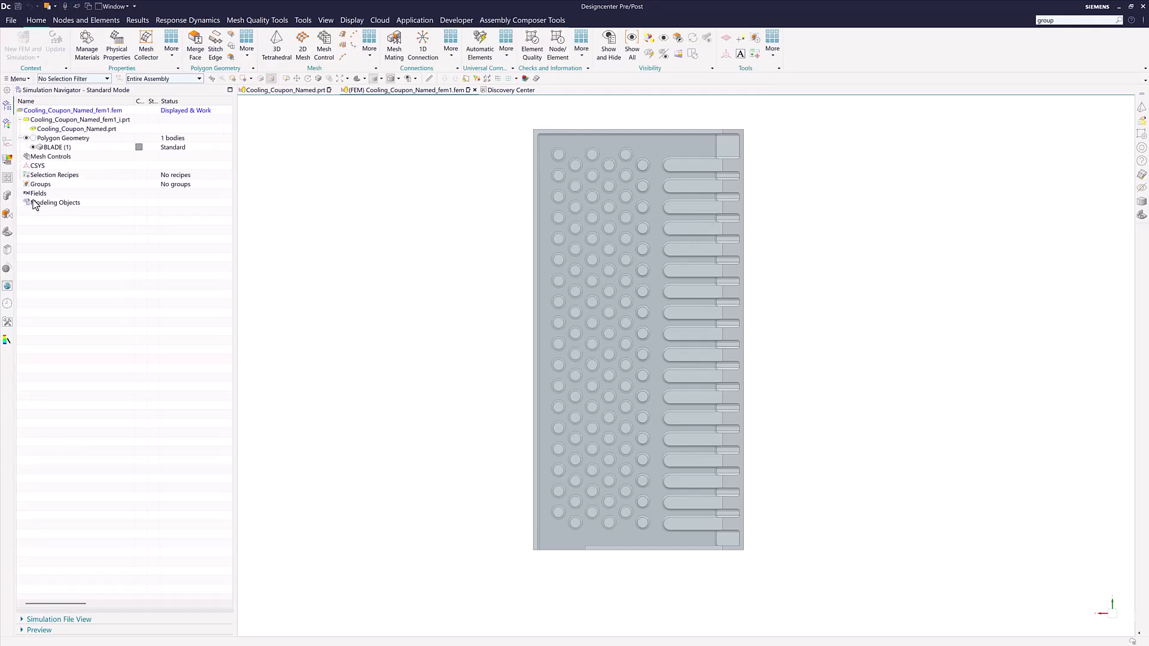
Step: Start a new selection recipe named Blade Body with the Attribute strategy and the Polygon Body entity type
right_click(71, 178)
mouse_move(141, 181)
left_click(202, 181)
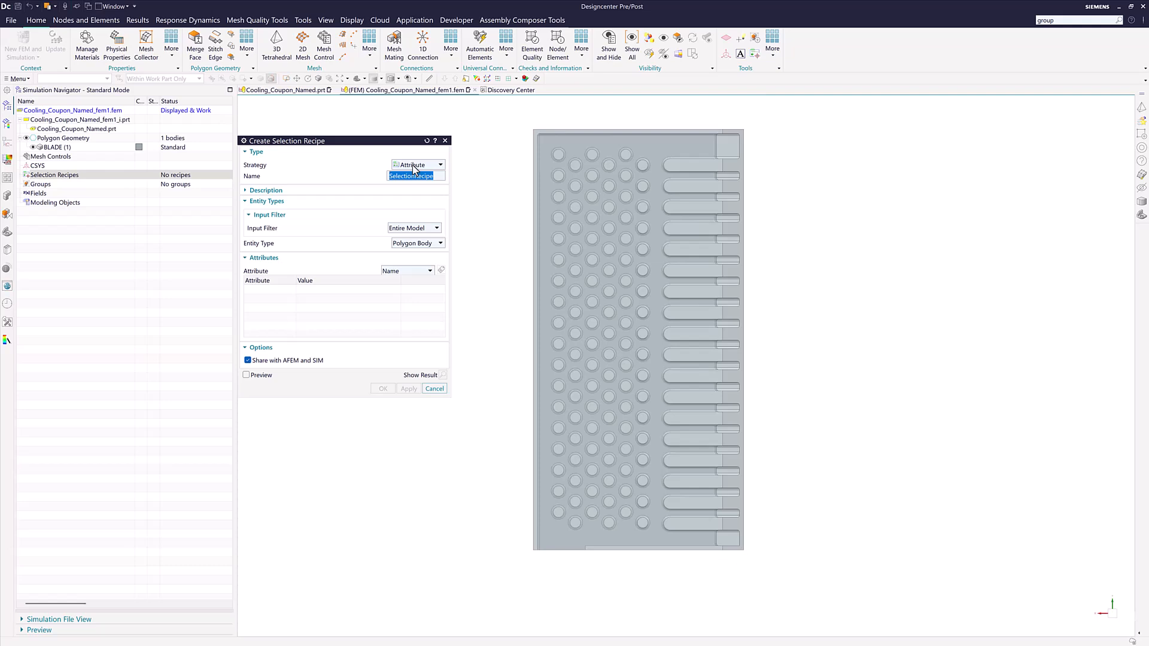
left_click(415, 169)
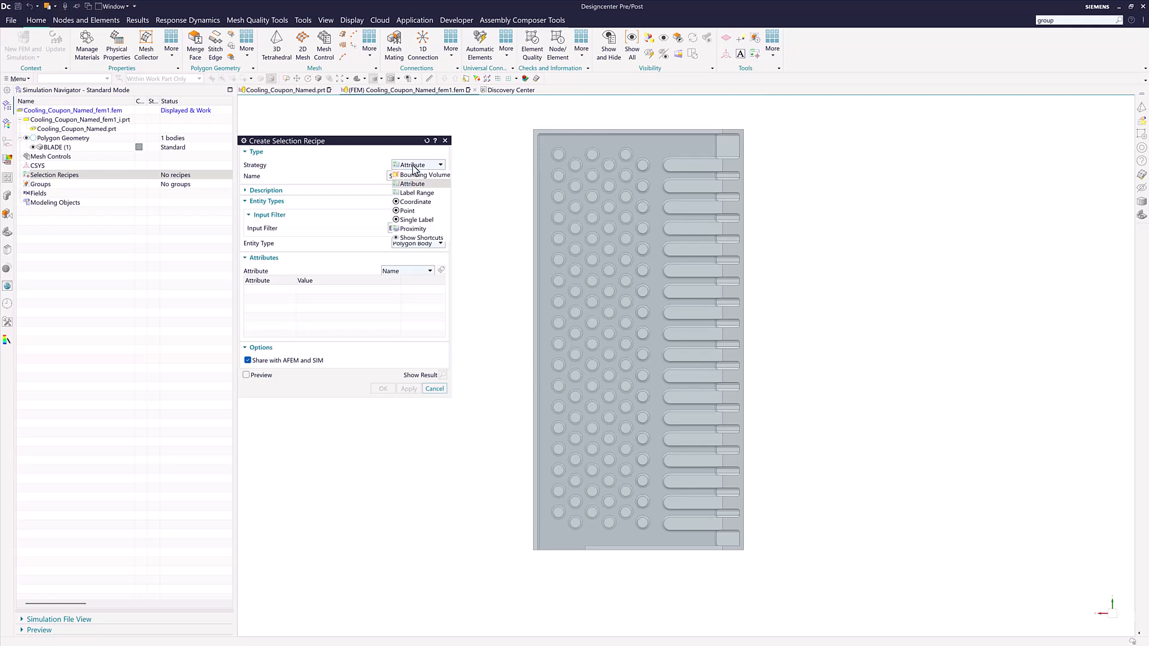
left_click(417, 186)
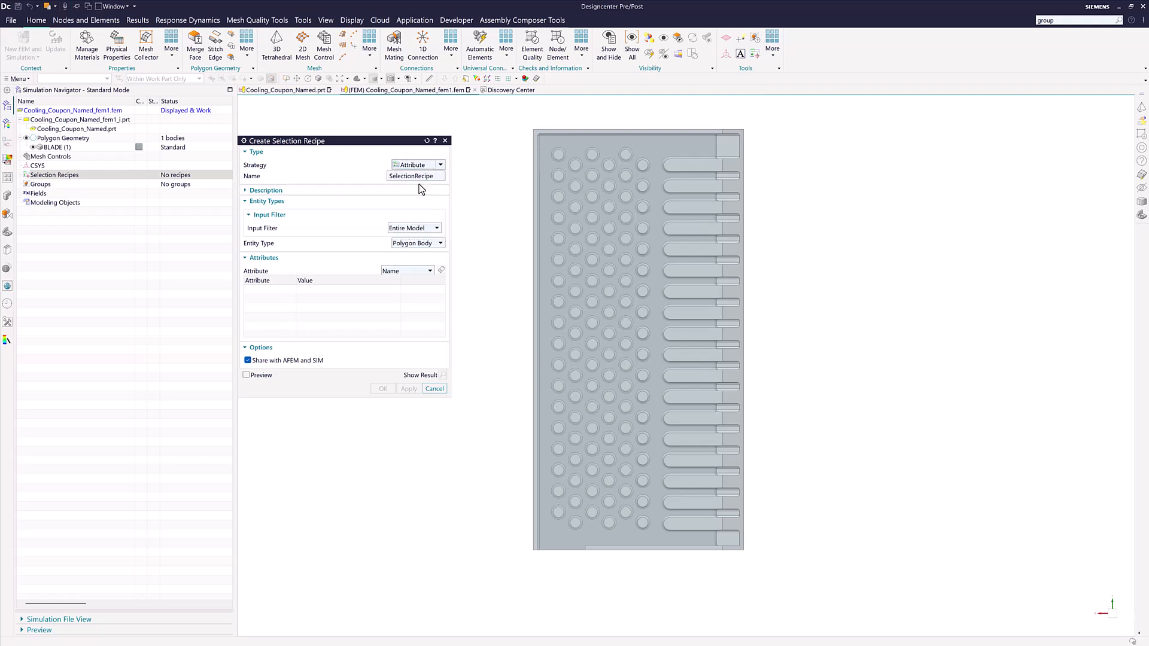
double_click(430, 177)
type("Blade")
type("_B")
key("BackSpace")
key("BackSpace")
type("Body")
left_click(425, 245)
left_click(425, 246)
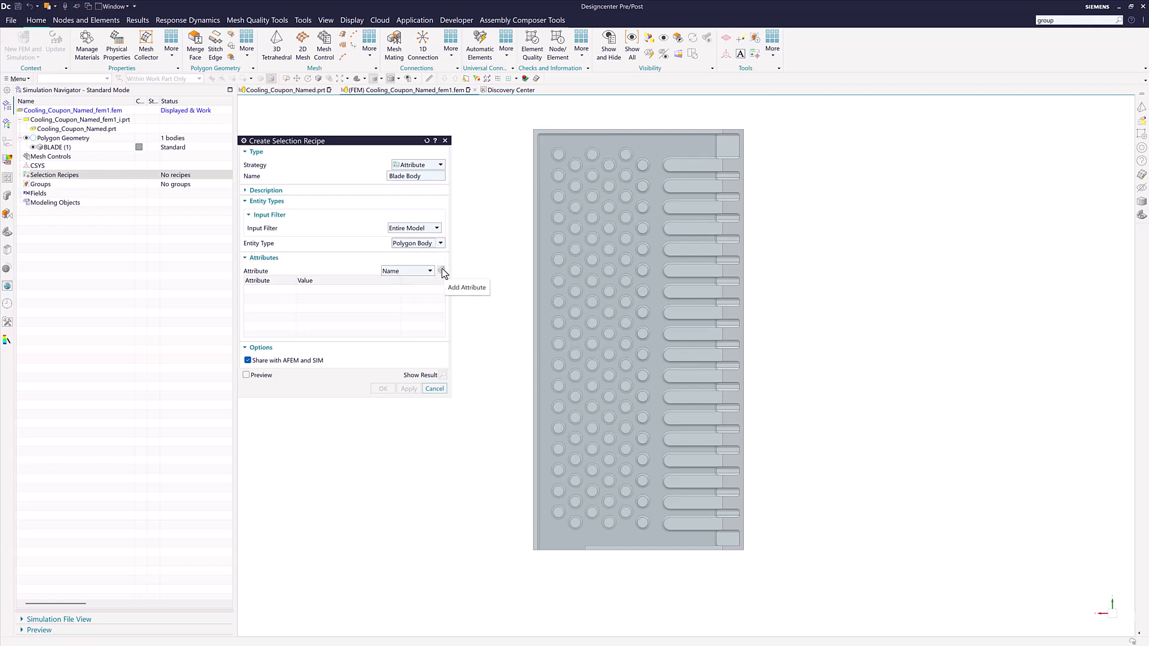
Step: Add a Name attribute with the single value BLADE to the recipe and create it
left_click(442, 271)
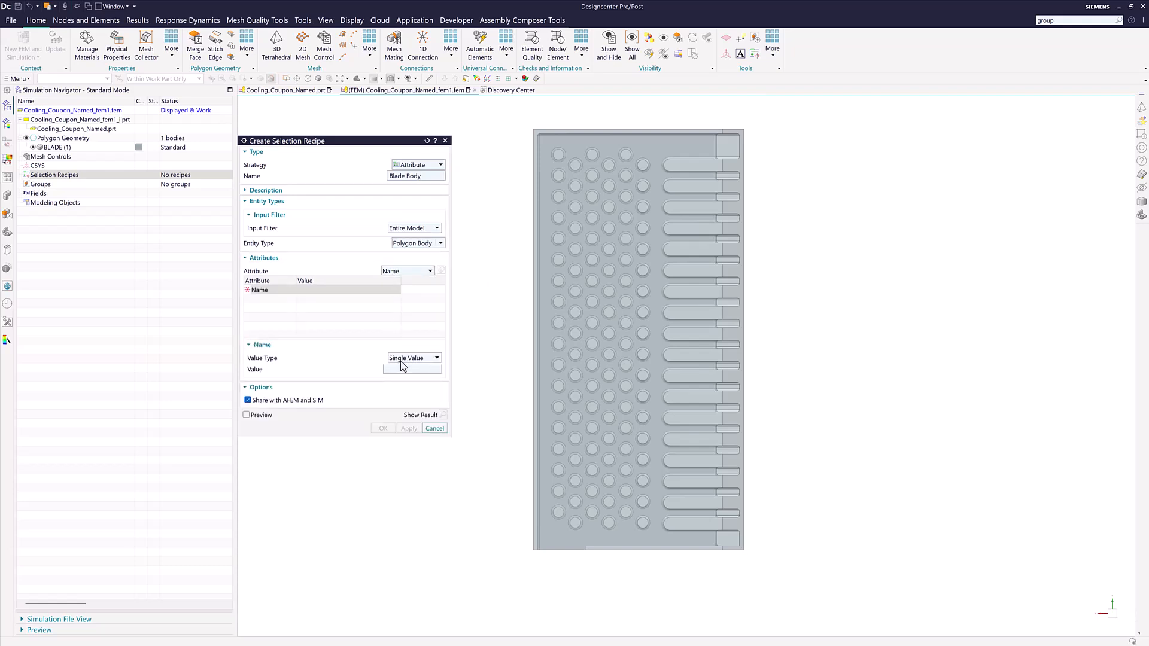
type("BLADE")
key("Return")
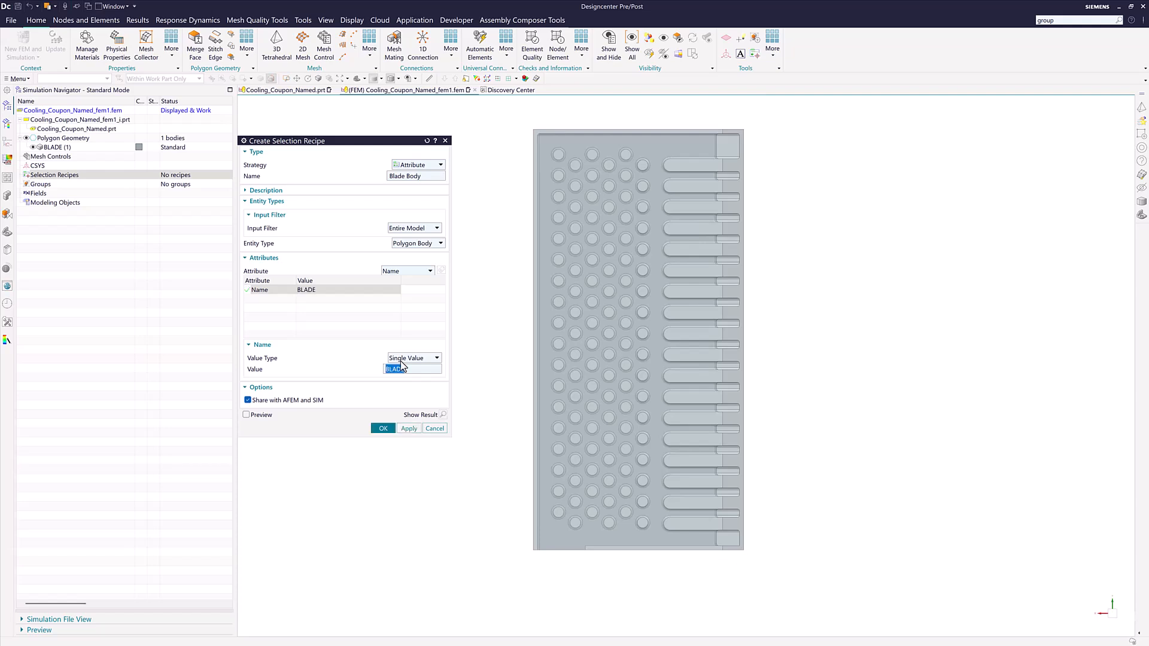
left_click(385, 428)
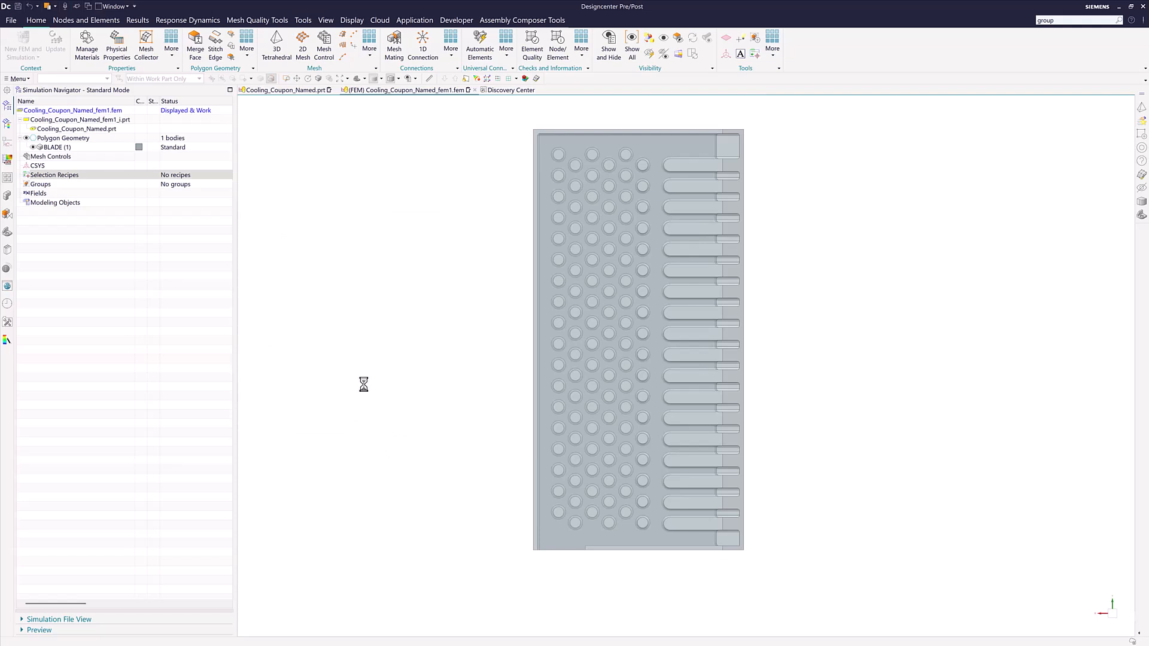
Step: Select the contents of the Blade Body selection recipe to check which geometry it captures
left_click(40, 185)
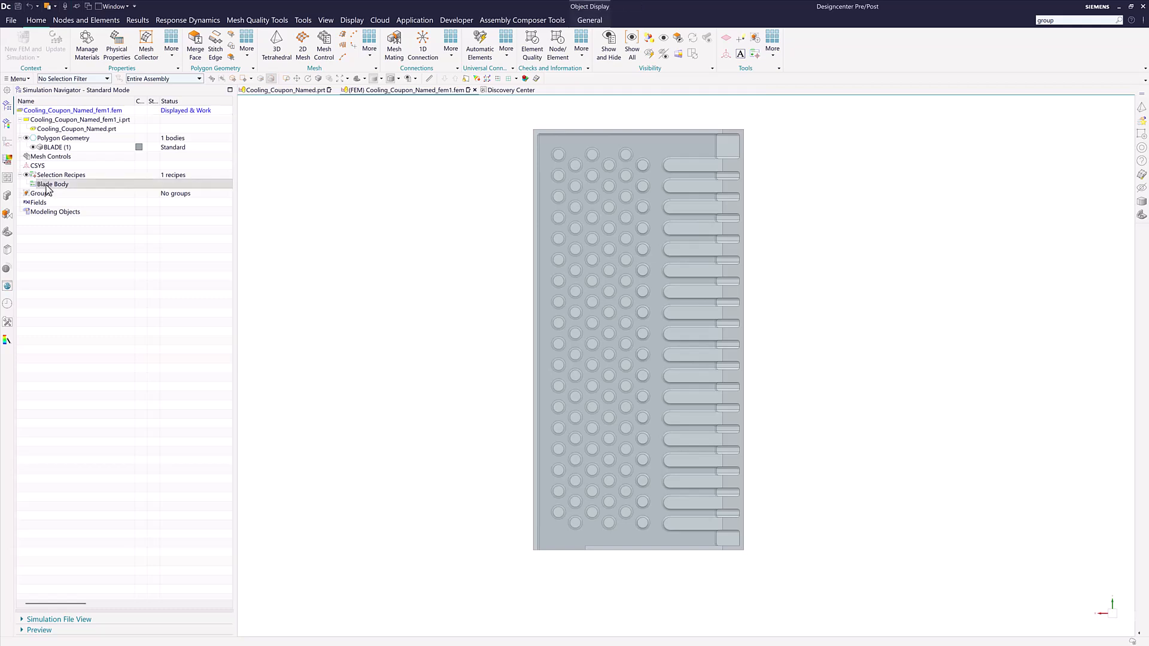
right_click(48, 186)
left_click(85, 225)
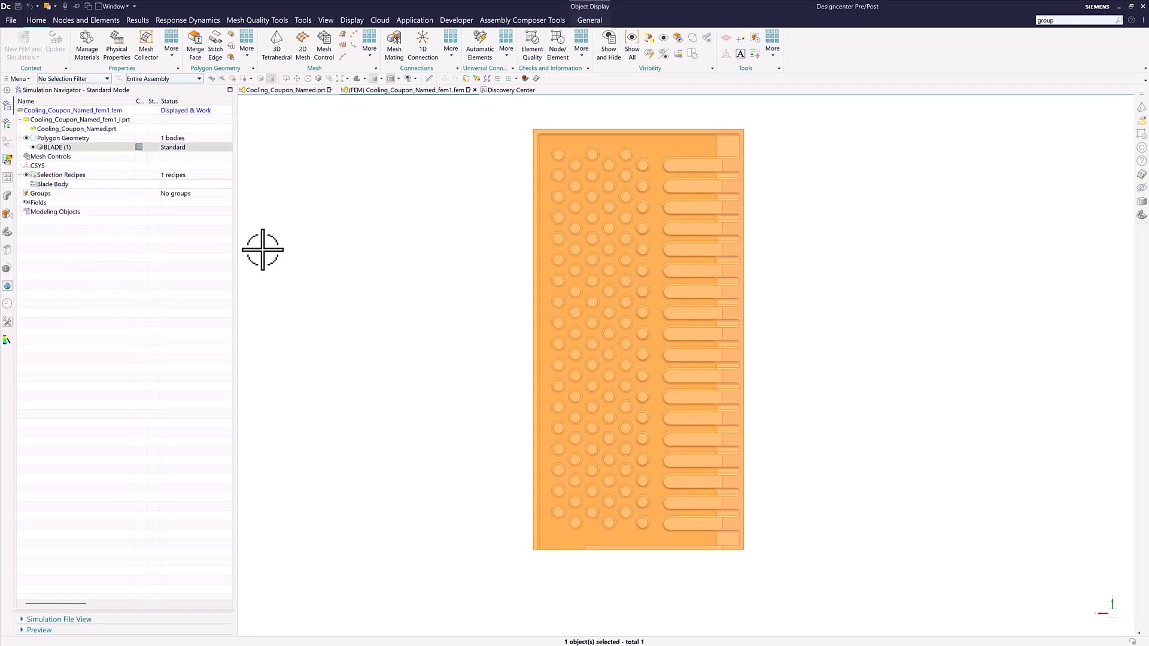
Step: Delete the Blade Body selection recipe
left_click(43, 186)
right_click(53, 185)
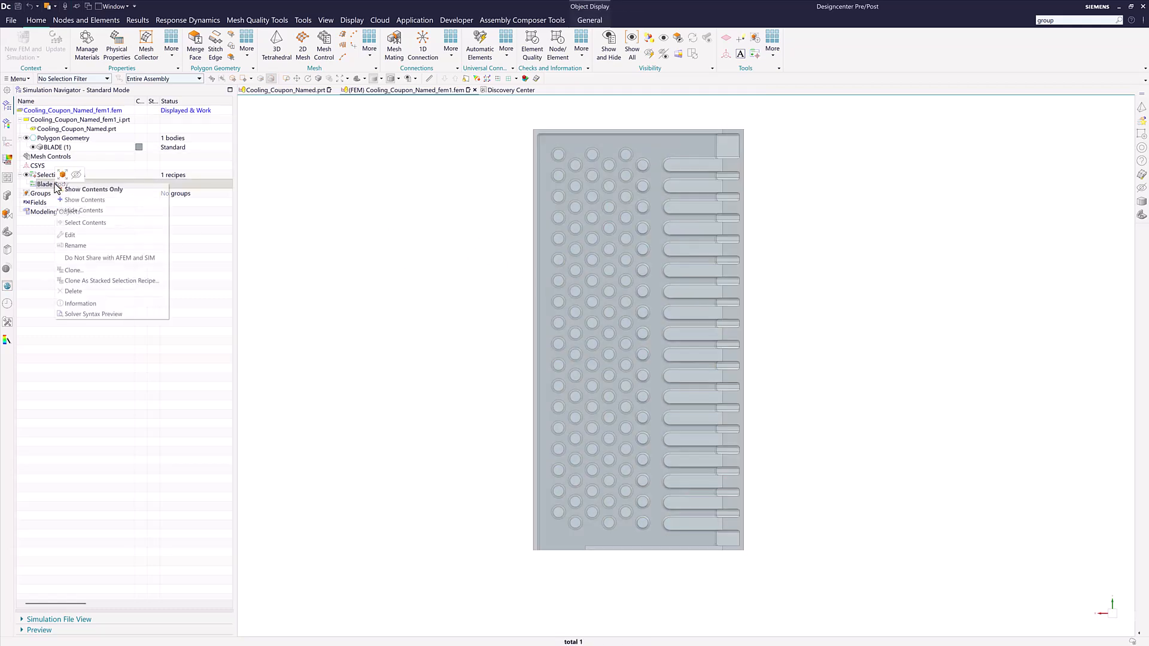
left_click(73, 291)
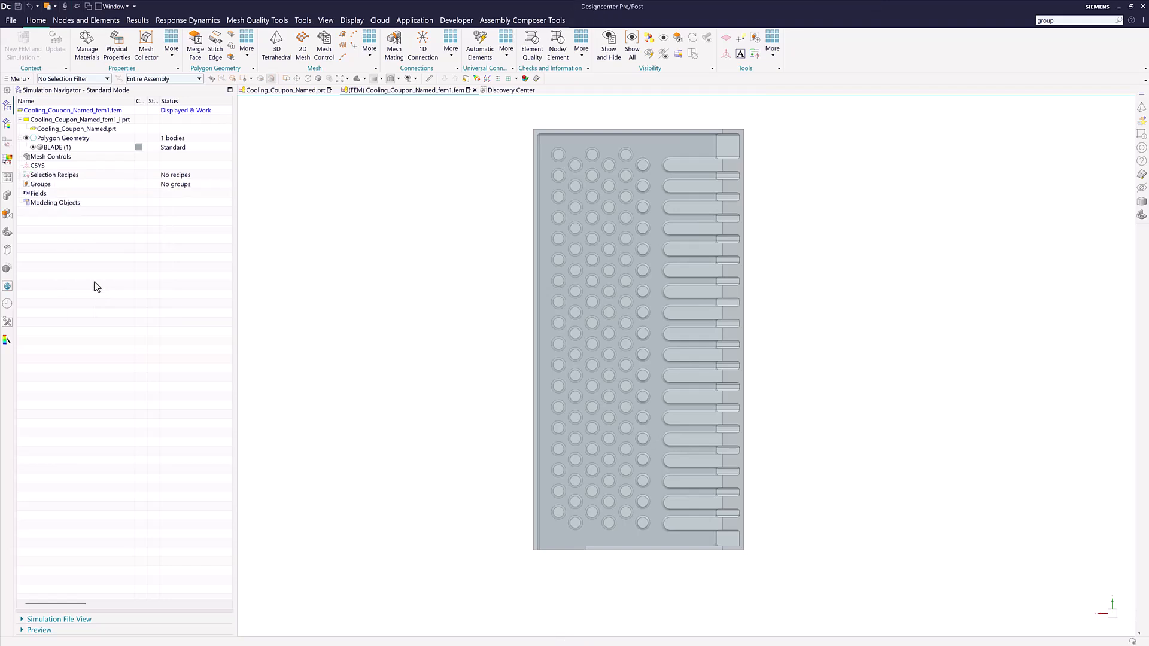
Step: Start Automatic Selection Recipes with Polygon Body as the entity and Name as the attribute, and update the attribute list
right_click(62, 176)
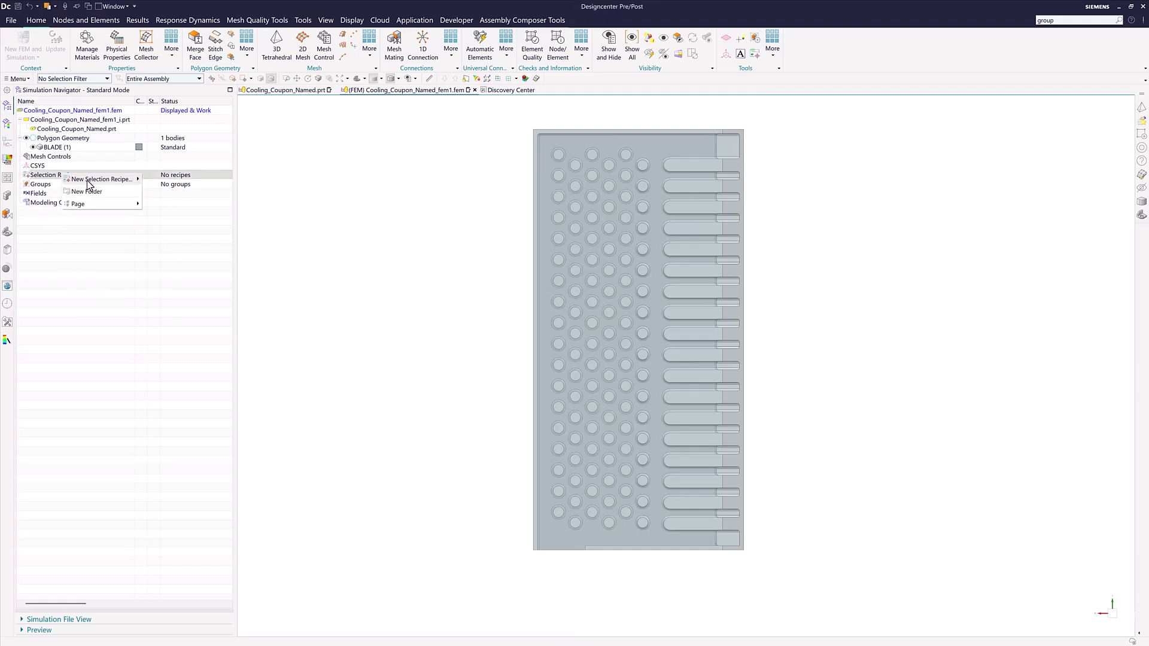
mouse_move(89, 180)
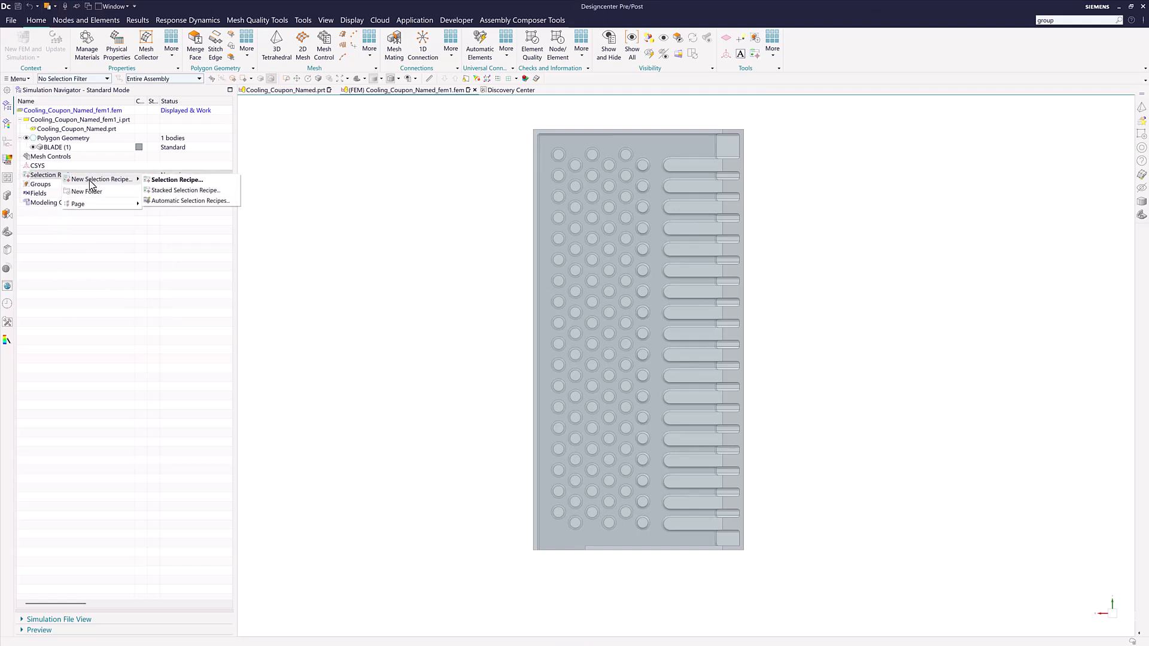
left_click(192, 202)
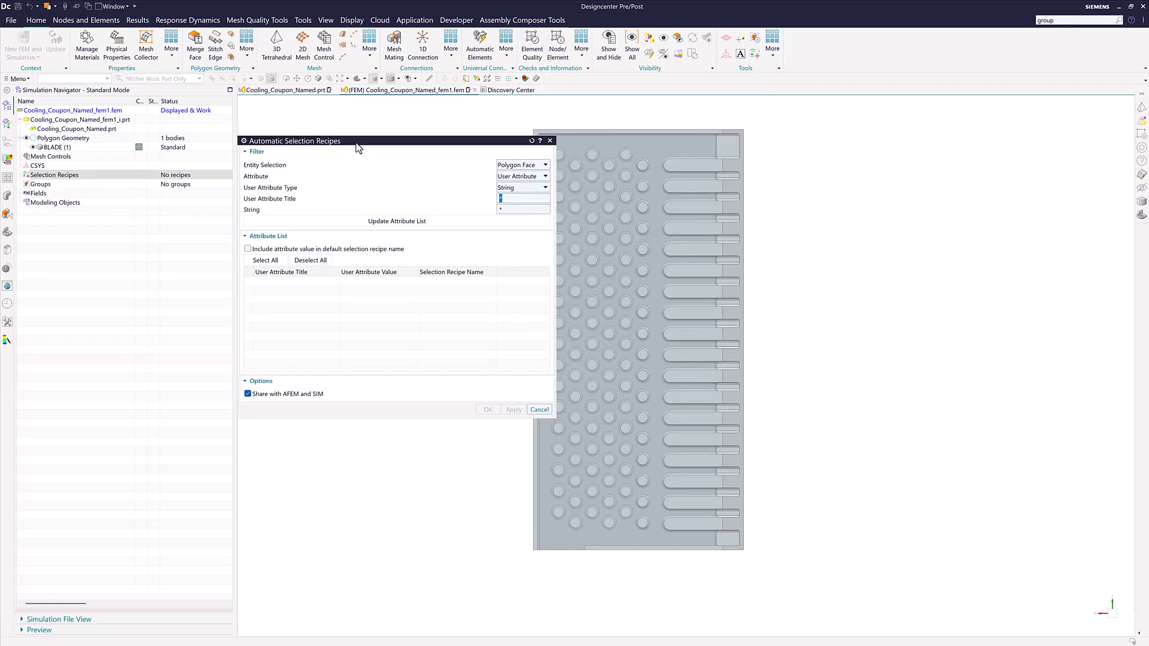
left_click(523, 164)
left_click(523, 185)
left_click(522, 175)
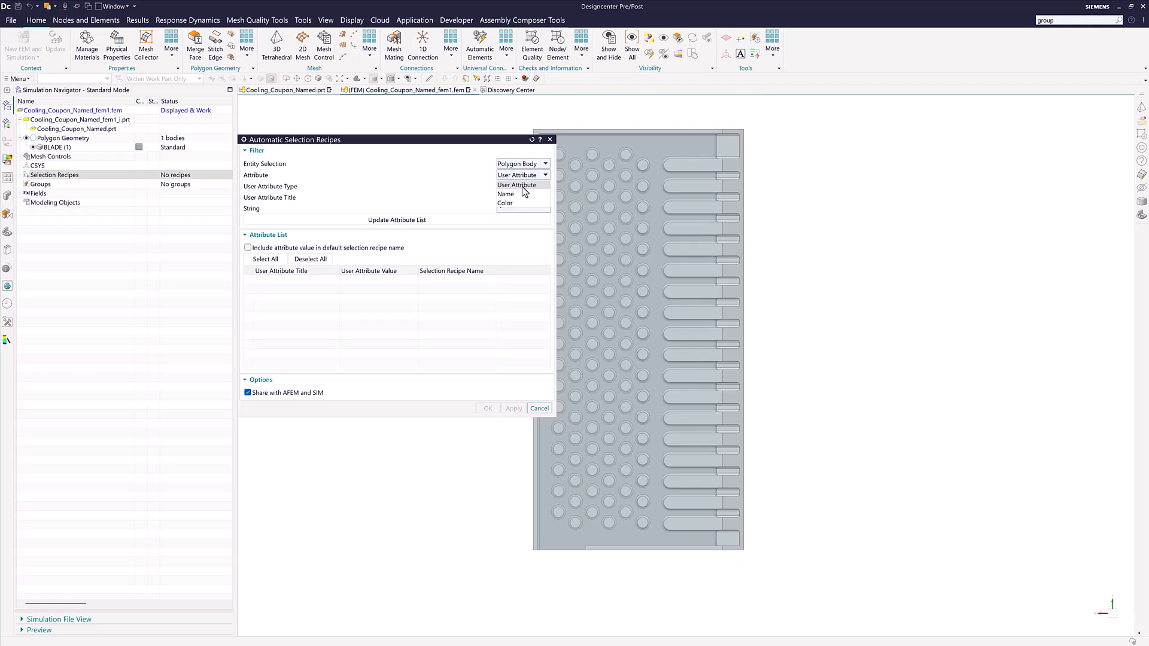
left_click(522, 194)
left_click(454, 198)
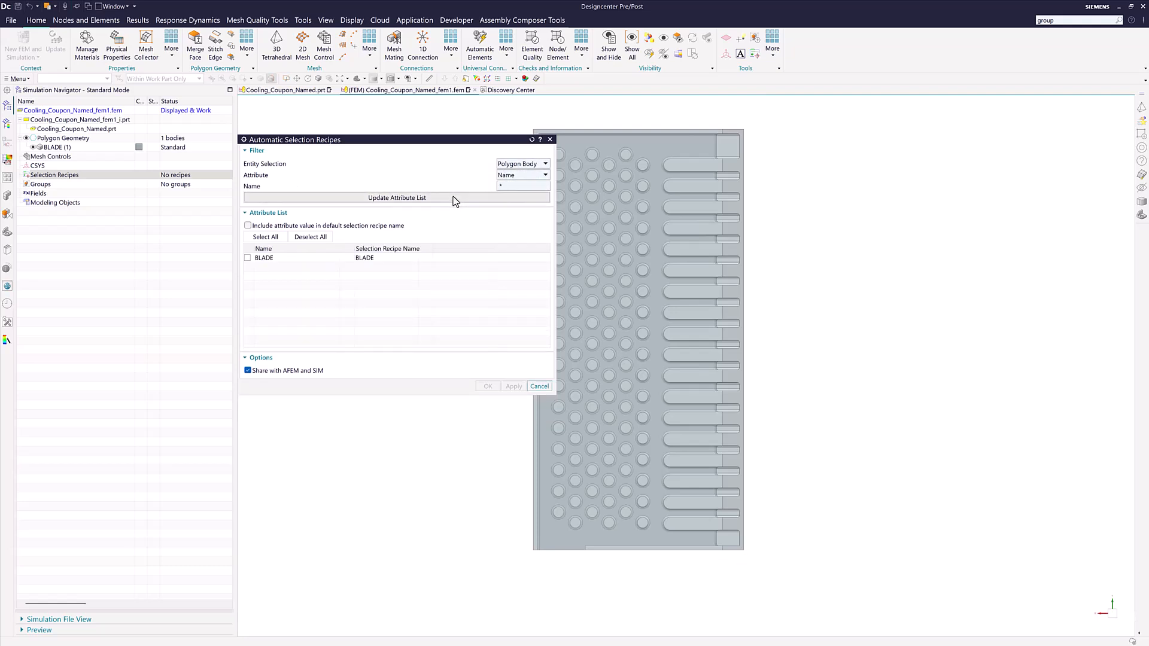
Step: Create the automatic selection recipe for the BLADE body name and select it in the navigator
left_click(248, 258)
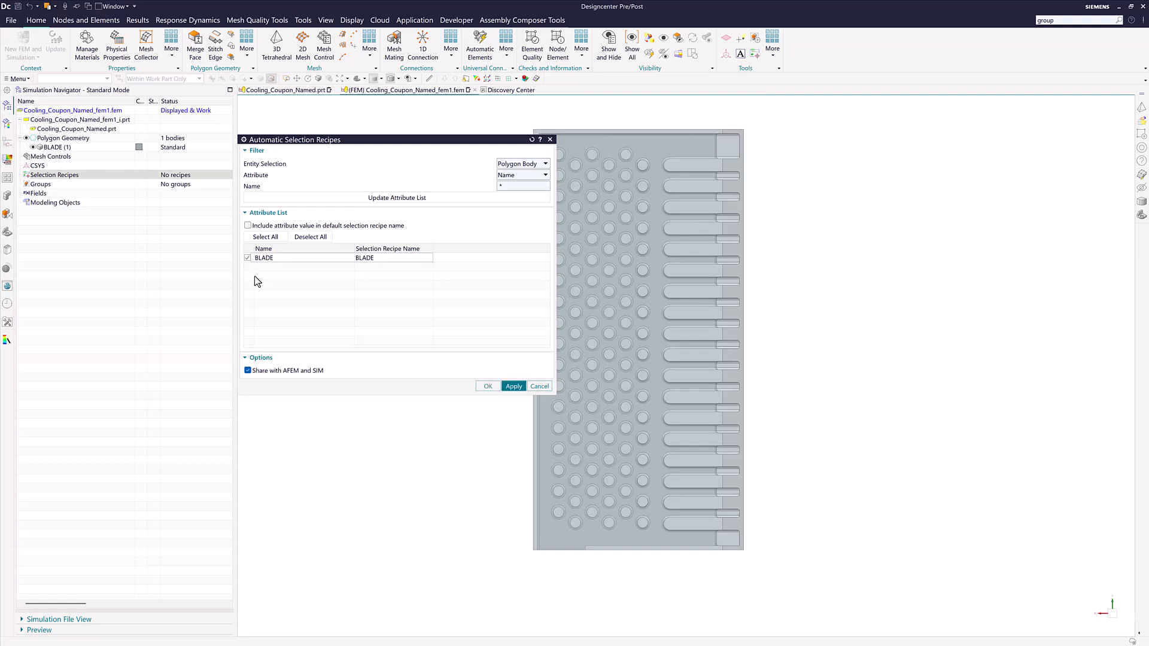
left_click(513, 386)
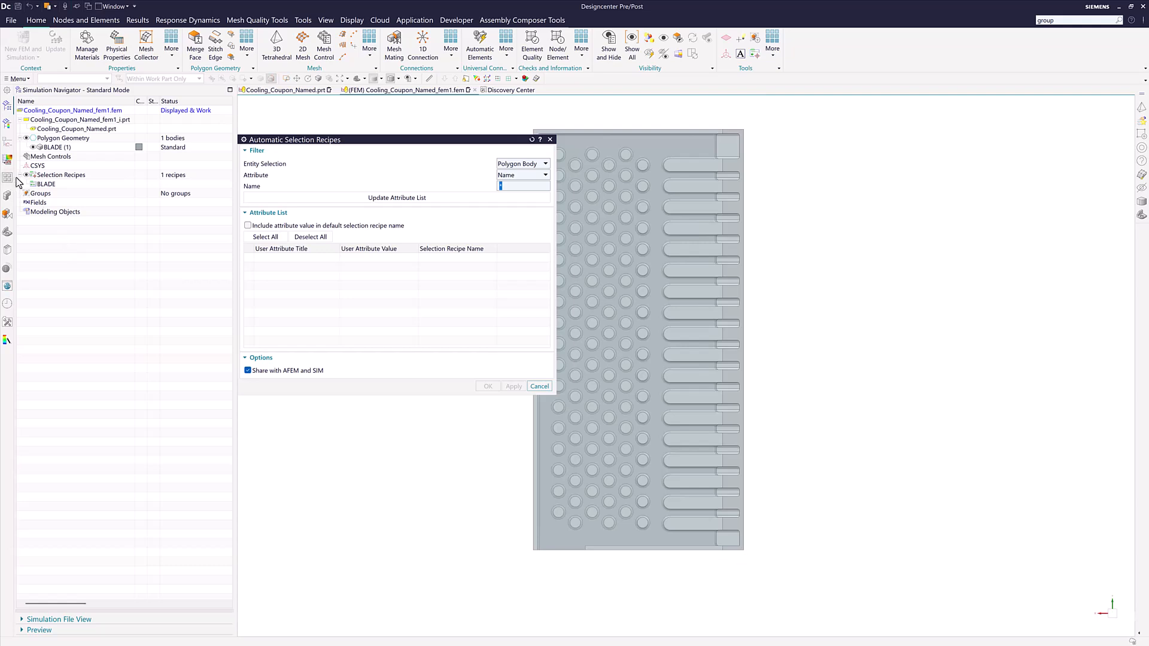
left_click(48, 184)
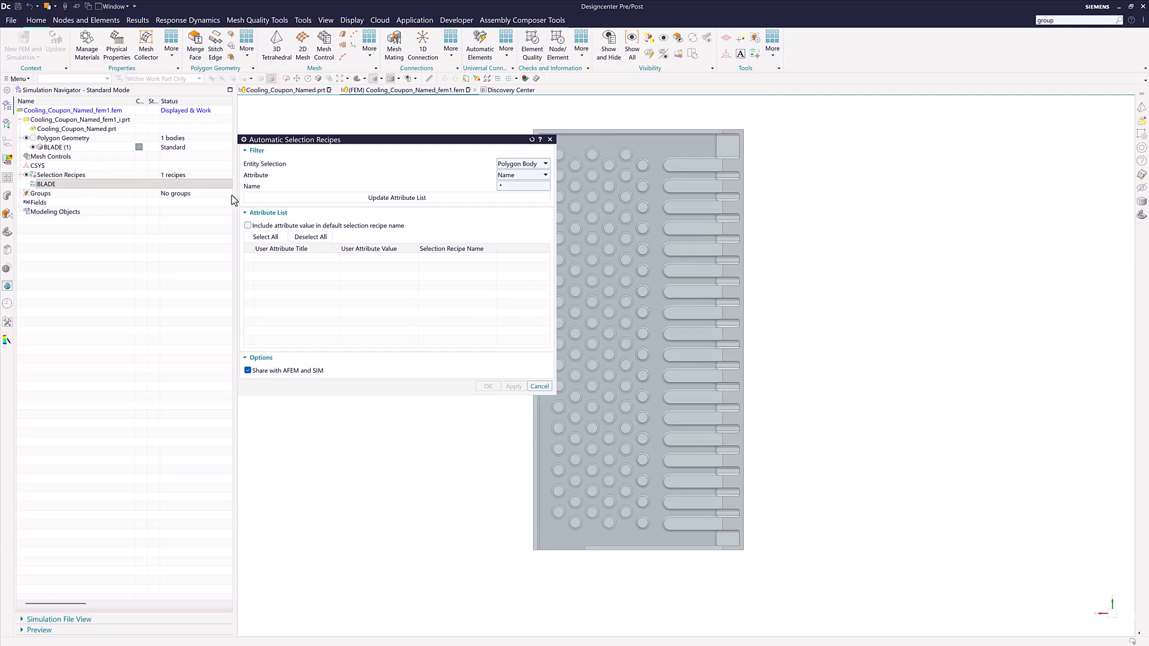
Step: Create automatic selection recipes for all listed Polygon Face names, from EXTERIOR through SYMMETRY
left_click(529, 164)
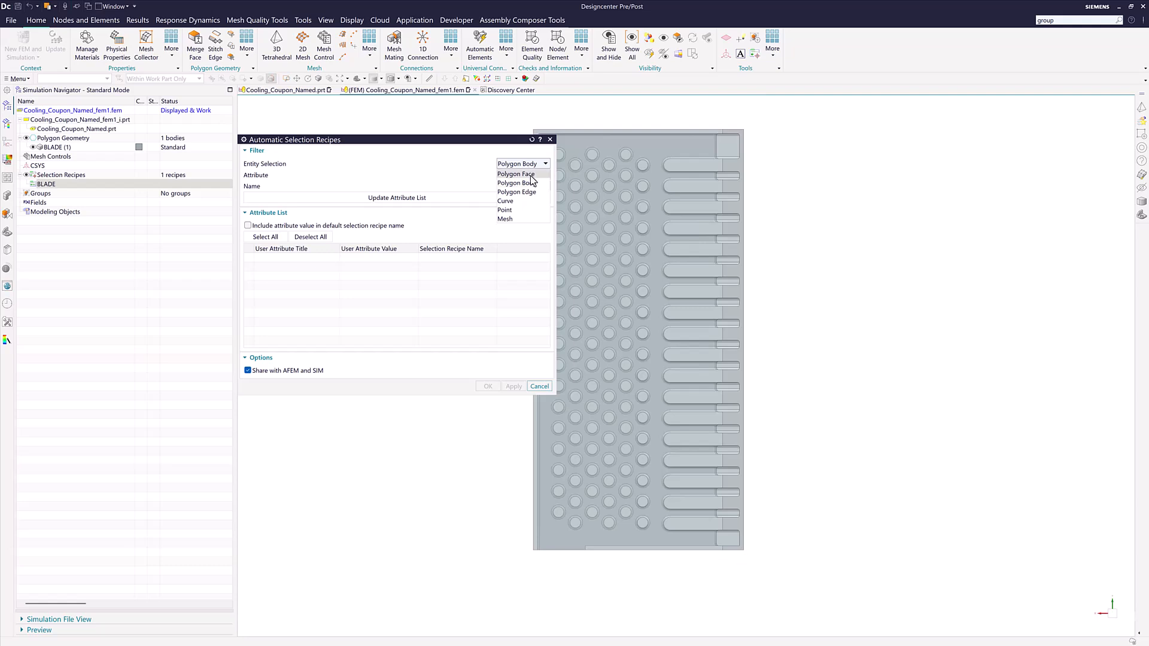
left_click(518, 186)
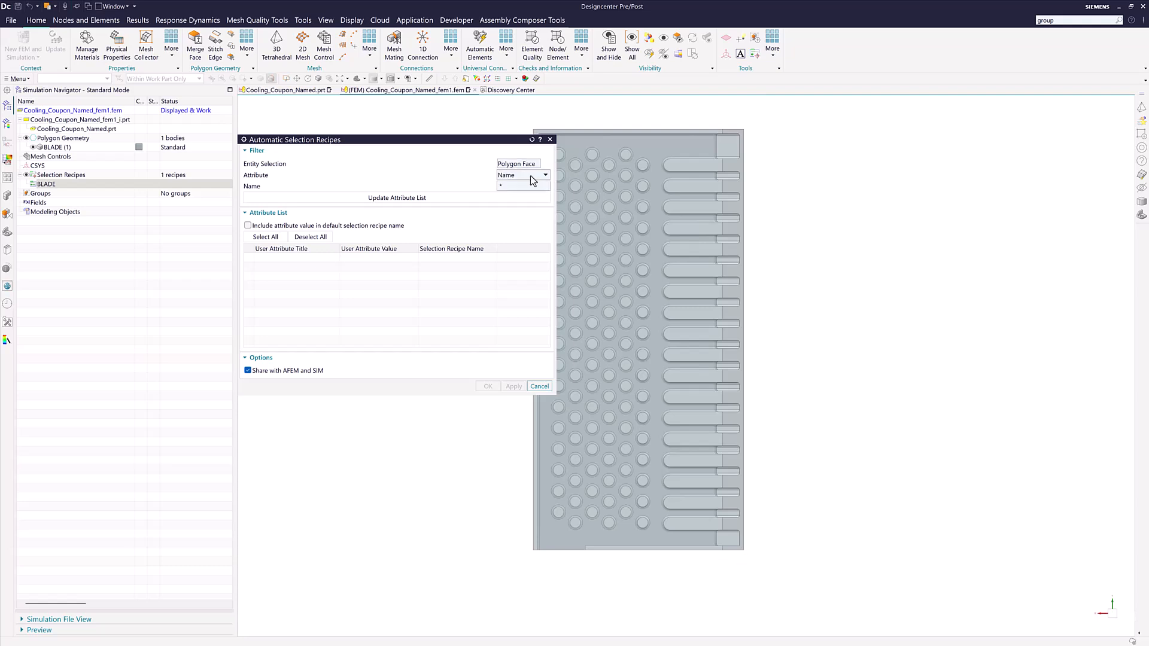
left_click(423, 197)
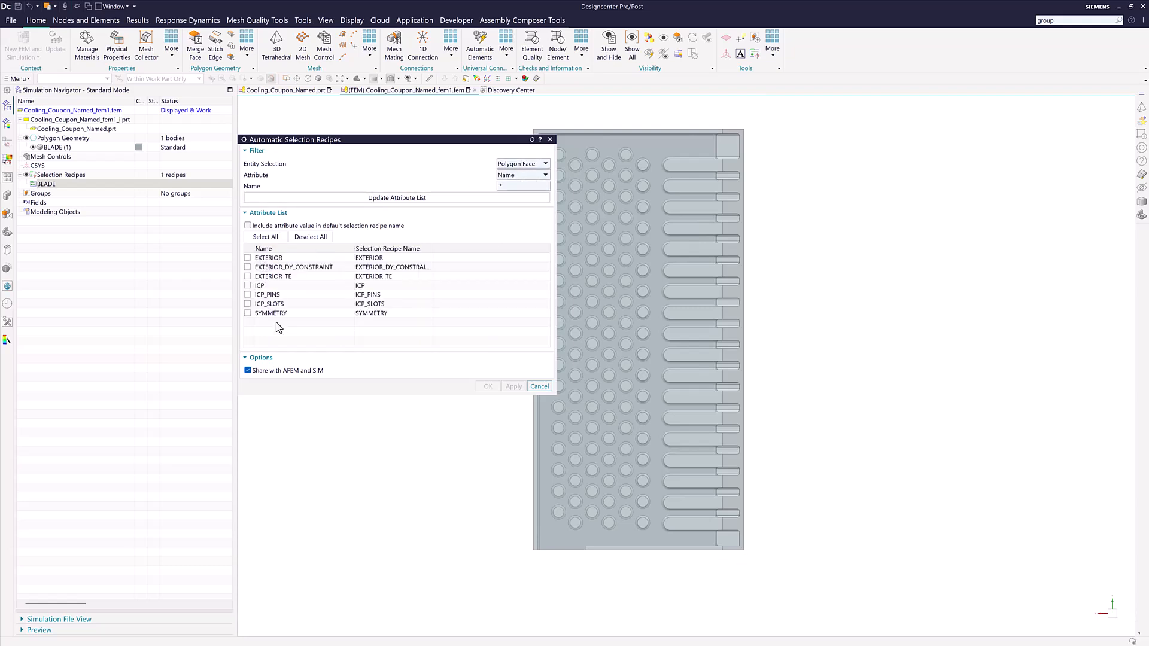
left_click(261, 238)
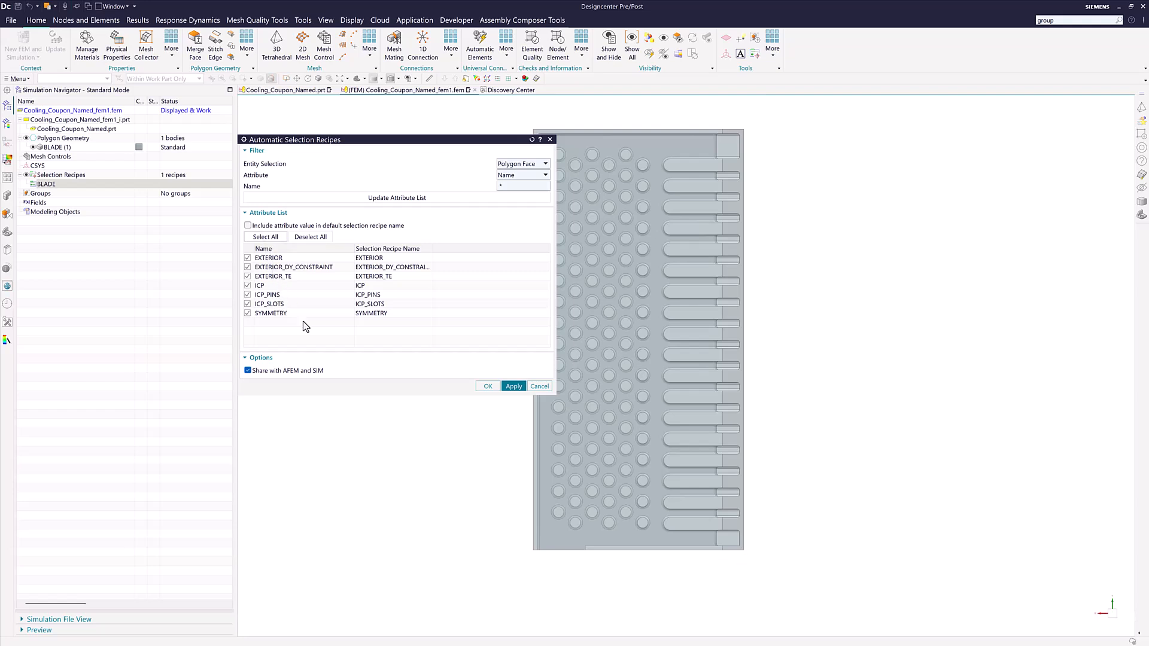
left_click(489, 387)
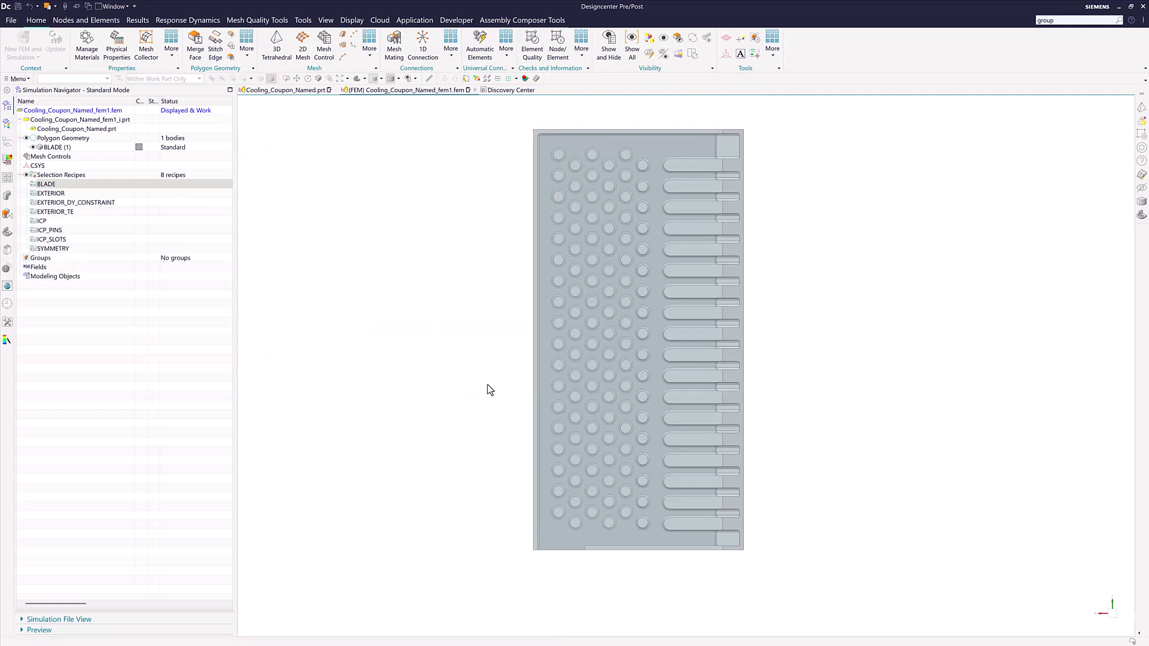
Step: Select the contents of the ICP_PINS selection recipe and check the captured pin faces on the coupon
left_click(69, 229)
right_click(70, 230)
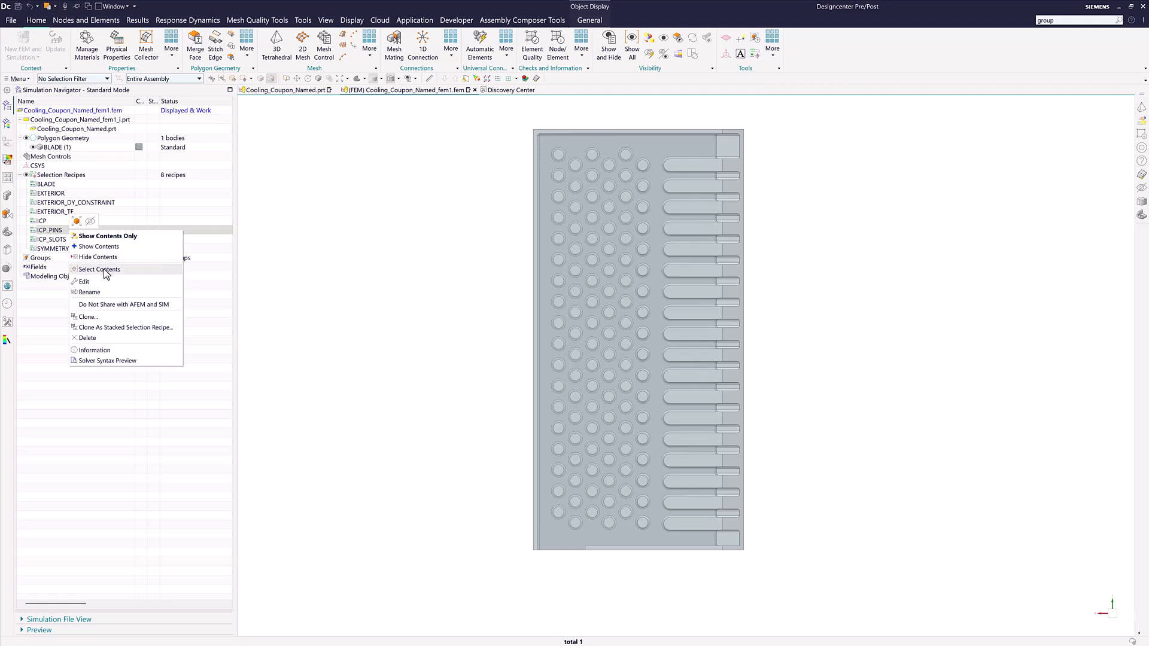
left_click(100, 270)
mouse_move(473, 257)
middle_mouse_down()
mouse_move(451, 244)
mouse_move(464, 261)
mouse_move(471, 253)
middle_mouse_up()
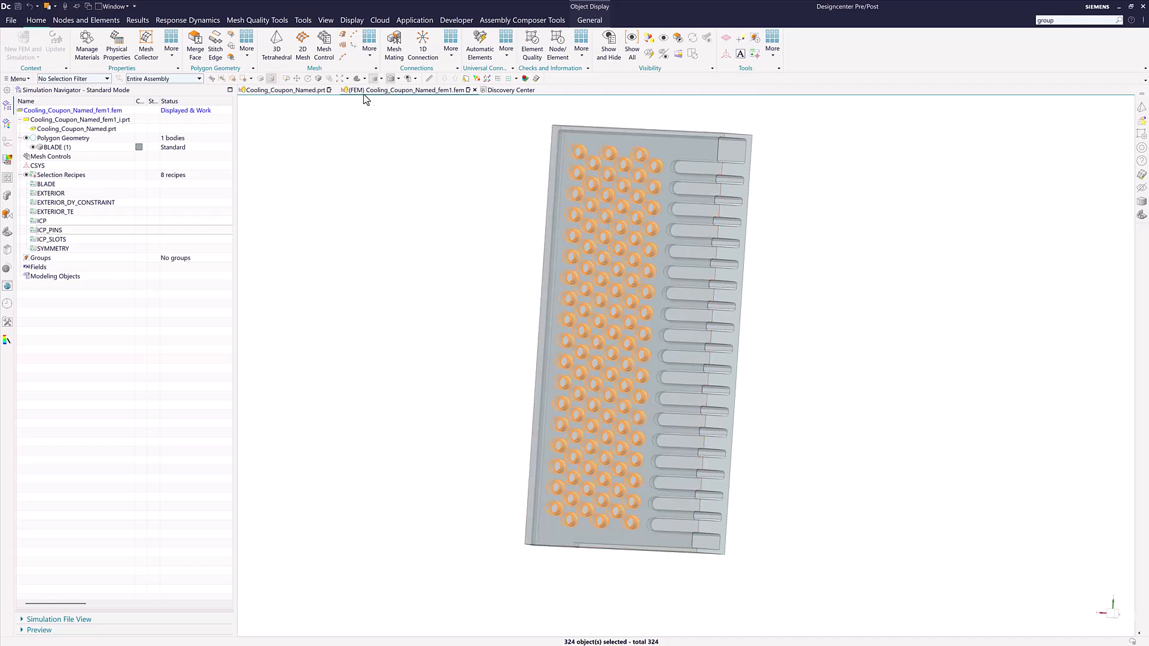
Step: Create a CTRIA3 2D mesh on the selected pin faces with the Paver method and automatic element size, and inspect it up close
left_click(301, 53)
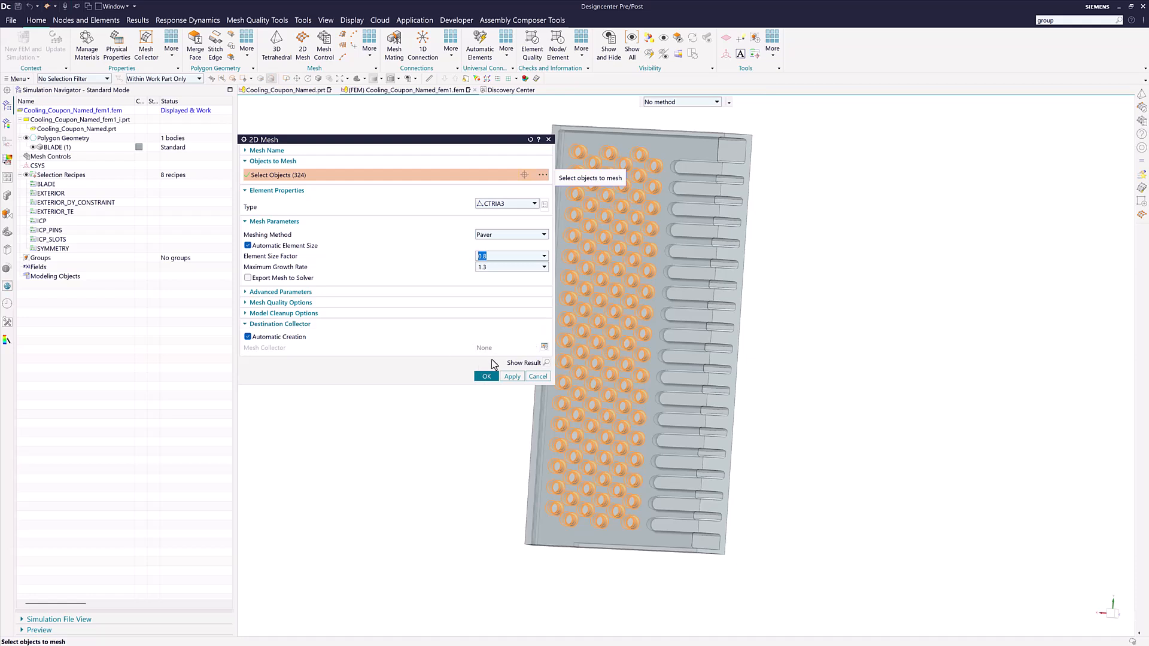
left_click(494, 381)
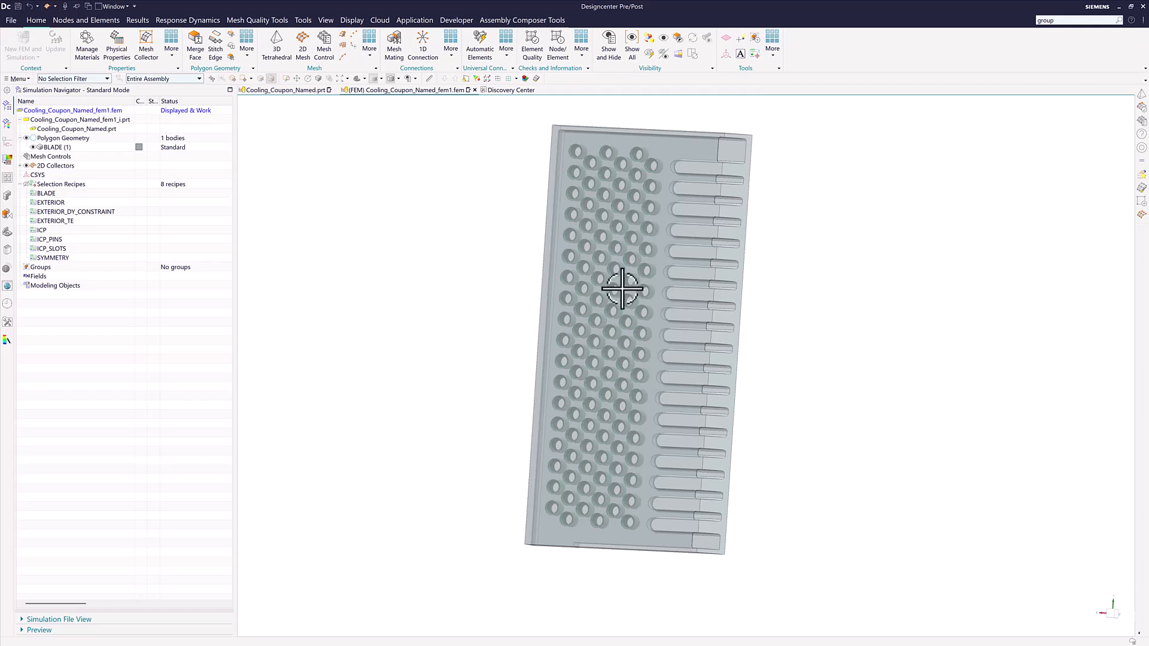
scroll(616, 286, "up", 10)
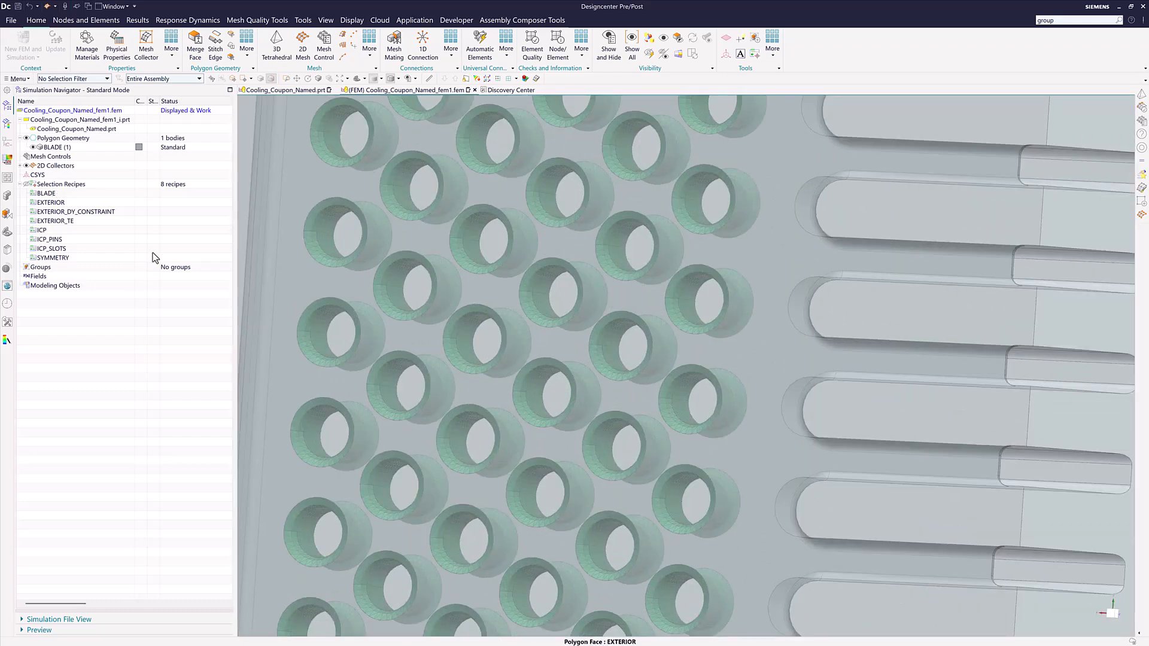
scroll(423, 258, "down", 10)
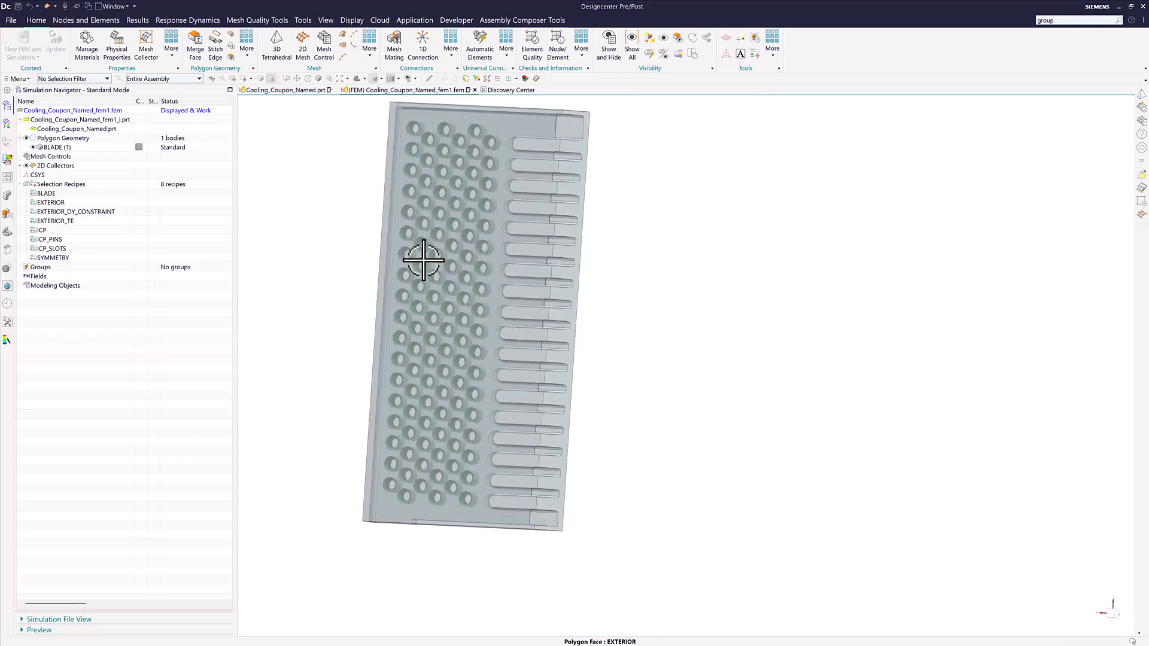
middle_click_drag(418, 256, 491, 284, "shift")
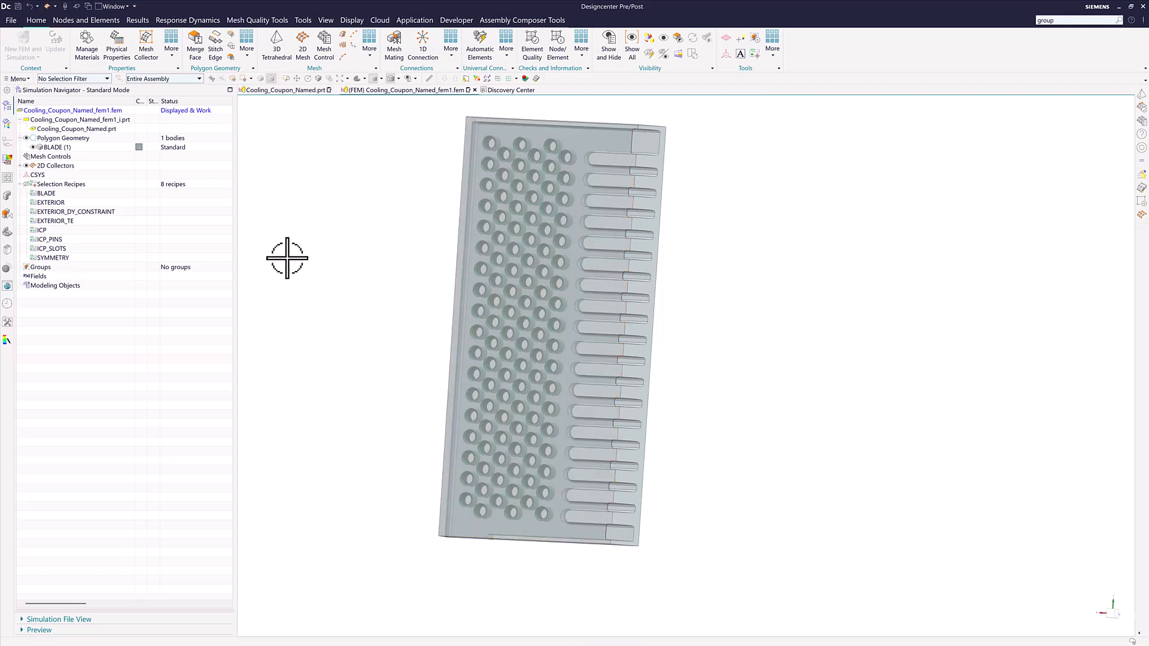
Step: Start a new Boolean selection recipe in the FEM
right_click(57, 186)
mouse_move(105, 189)
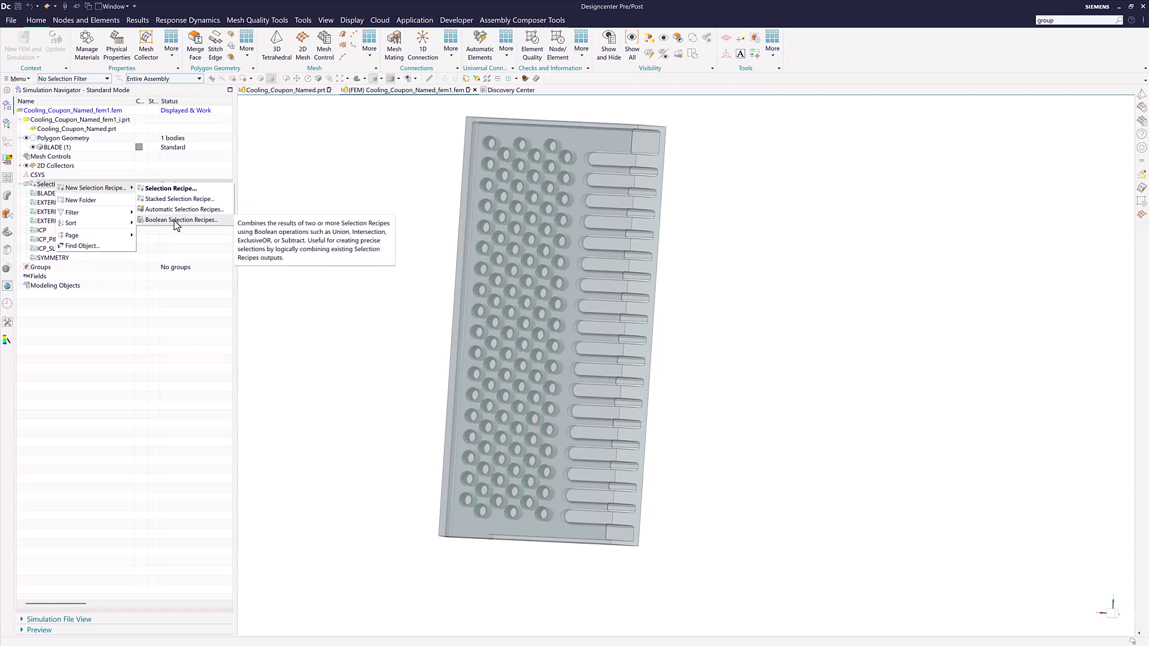
left_click(175, 221)
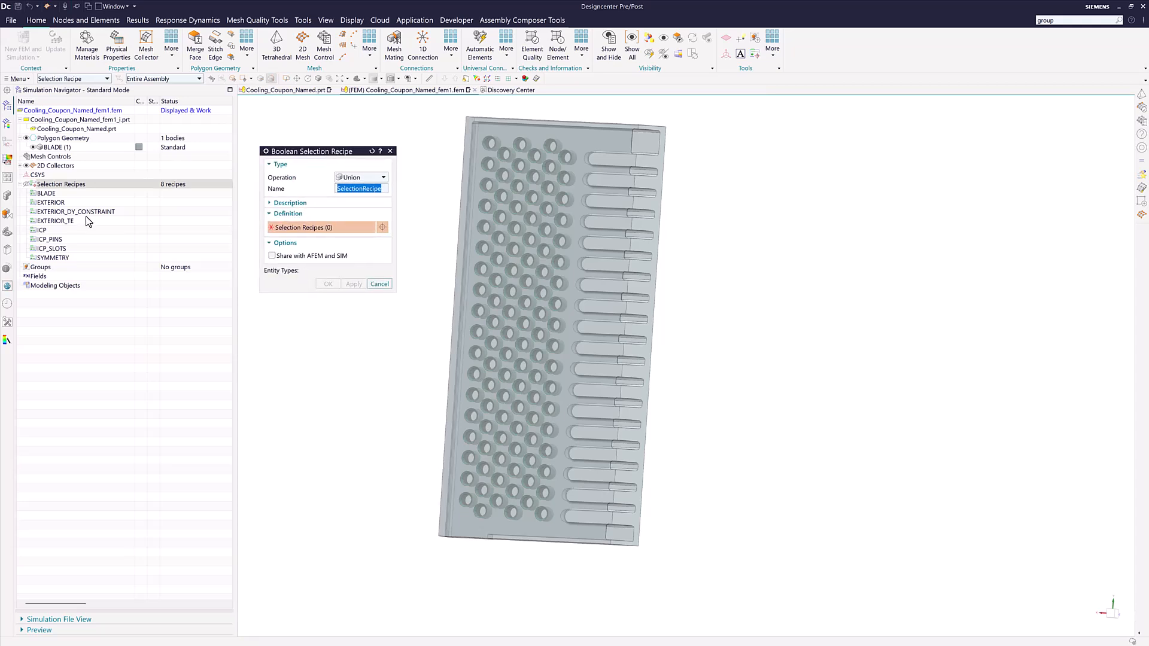
Step: Try the Intersection operation with the ICP and ICP_PINS recipes as its inputs
left_click(366, 177)
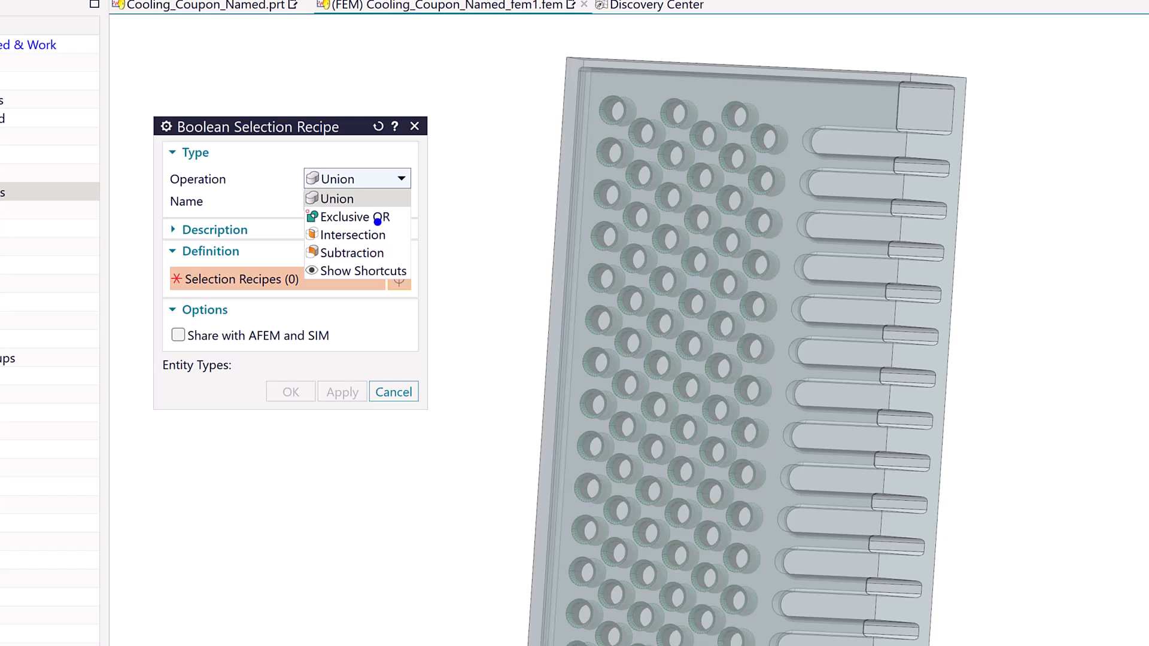
left_click(364, 180)
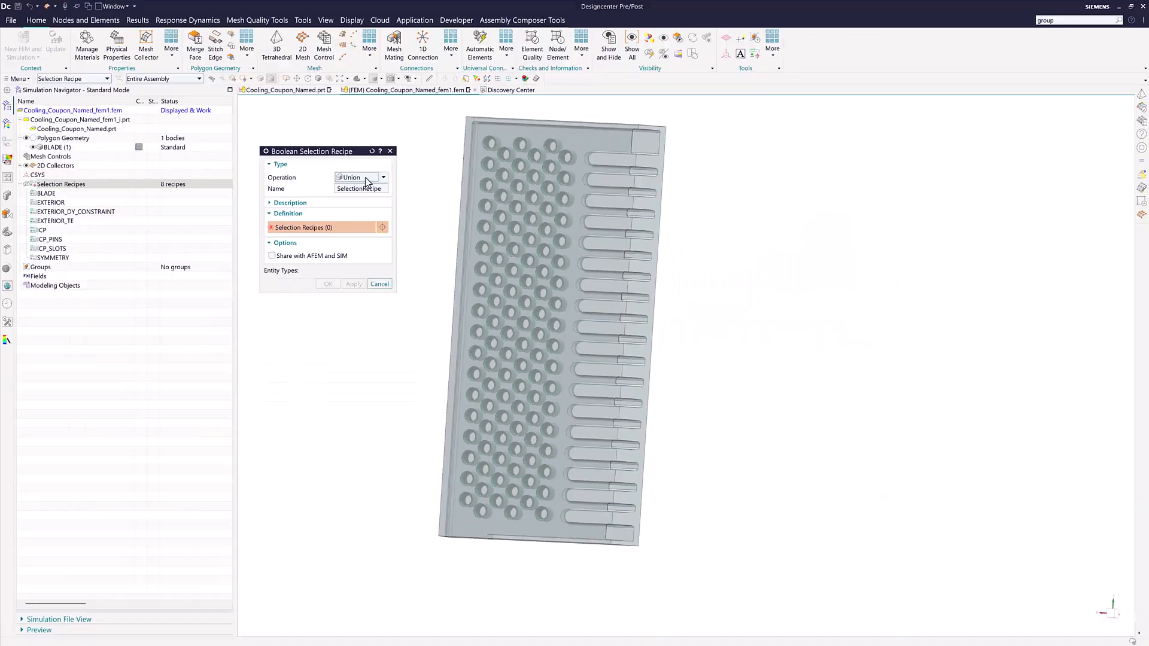
left_click(369, 179)
left_click(364, 205)
left_click(67, 230)
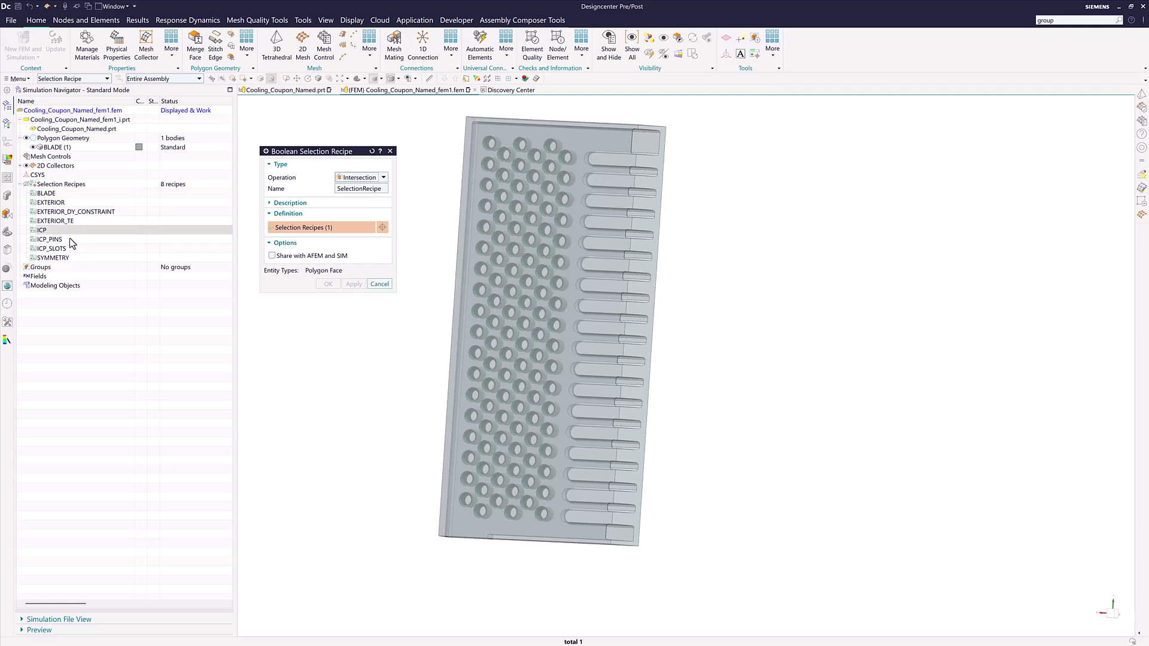
left_click(74, 240, "ctrl")
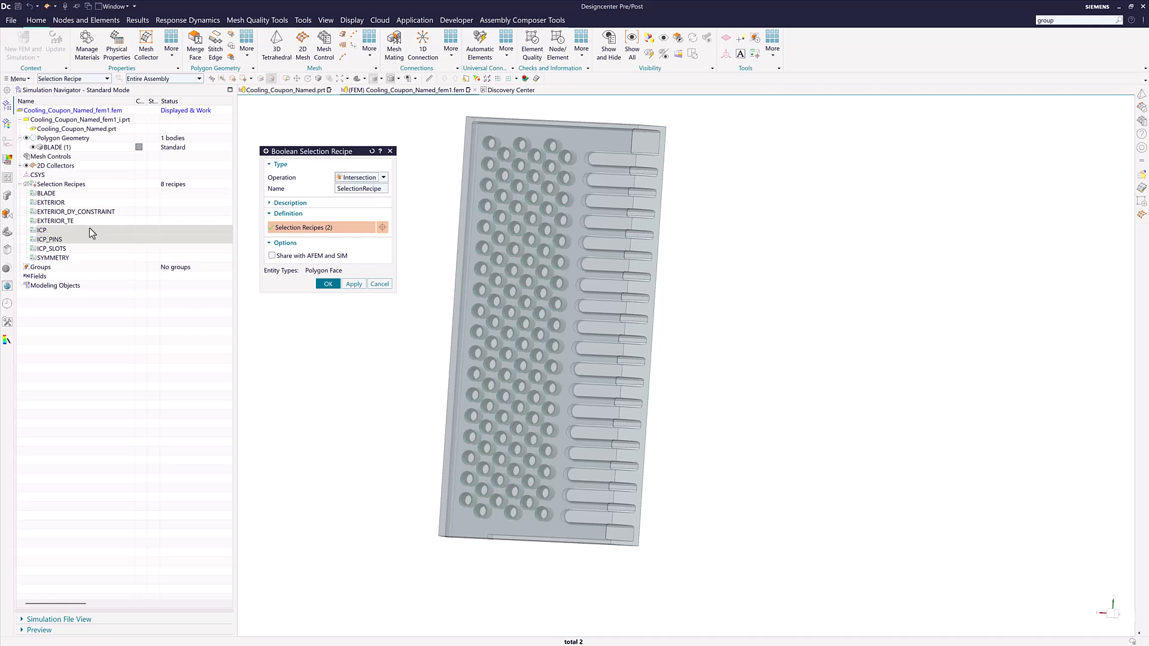
Step: Create the Boolean recipe as a Subtraction with ICP as the target recipe and ICP_PINS as the tool recipe
left_click(371, 180)
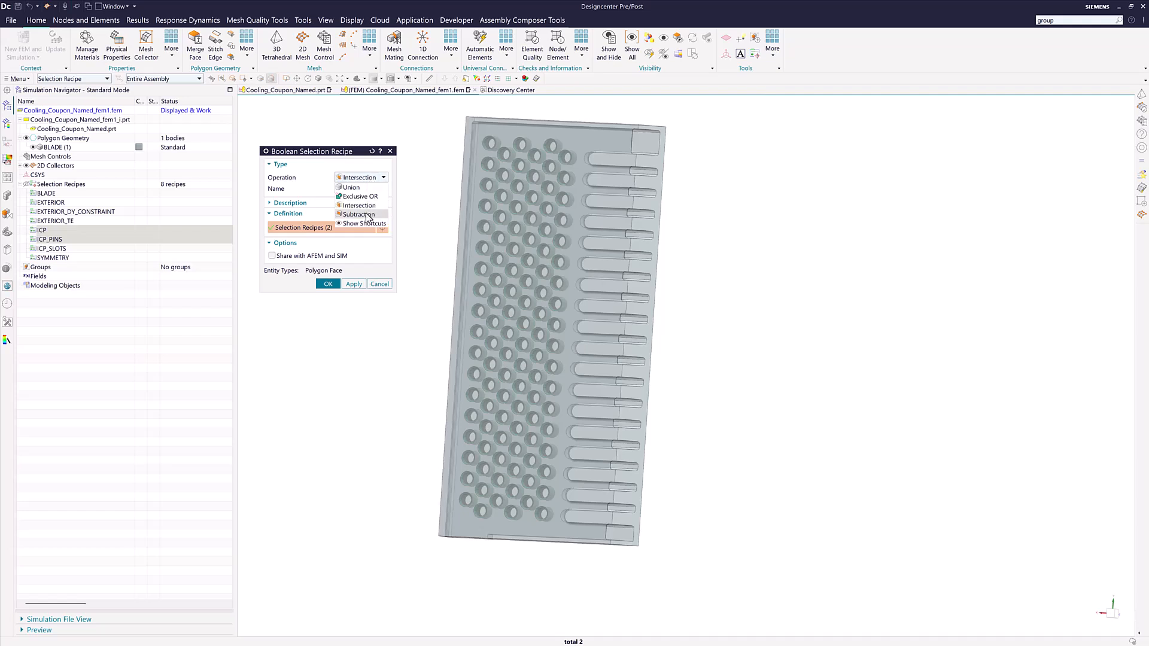
left_click(368, 218)
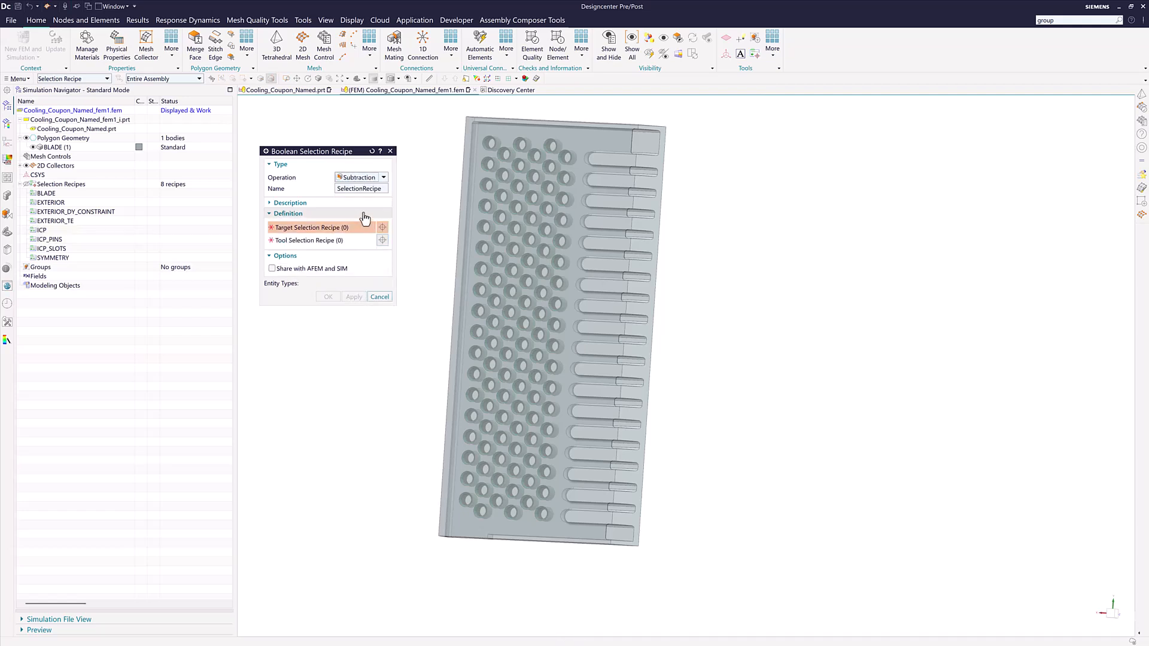
left_click(60, 241)
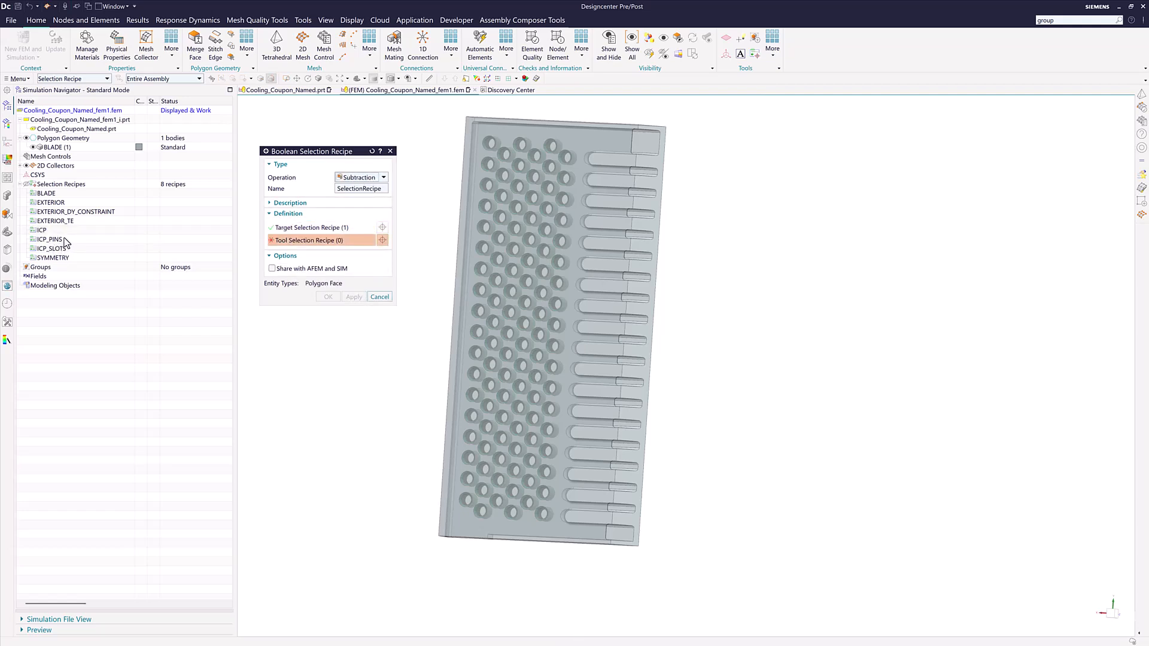
left_click(63, 240)
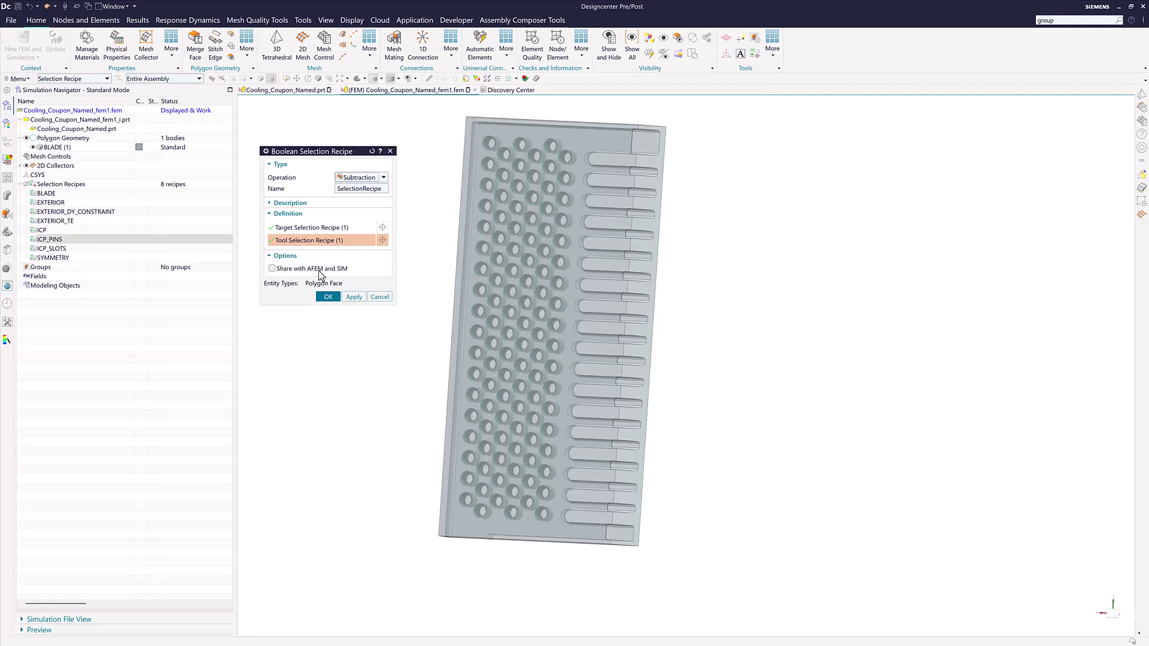
left_click(327, 297)
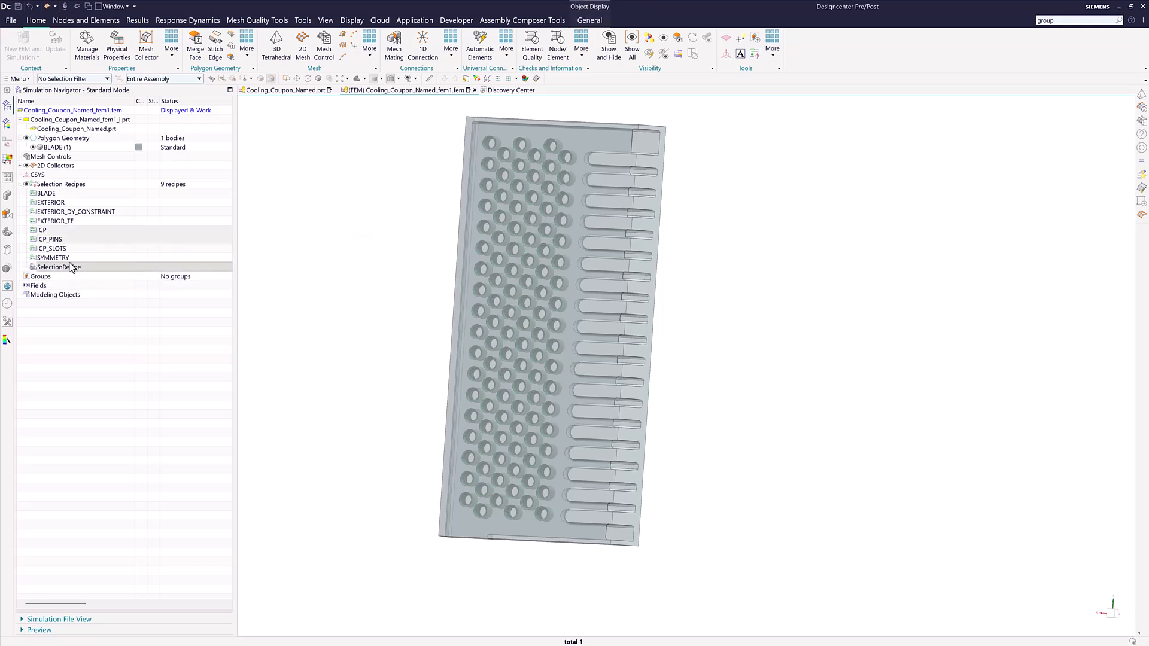
Step: Rename the new Boolean selection recipe as Cooling Path minus Pins
right_click(73, 266)
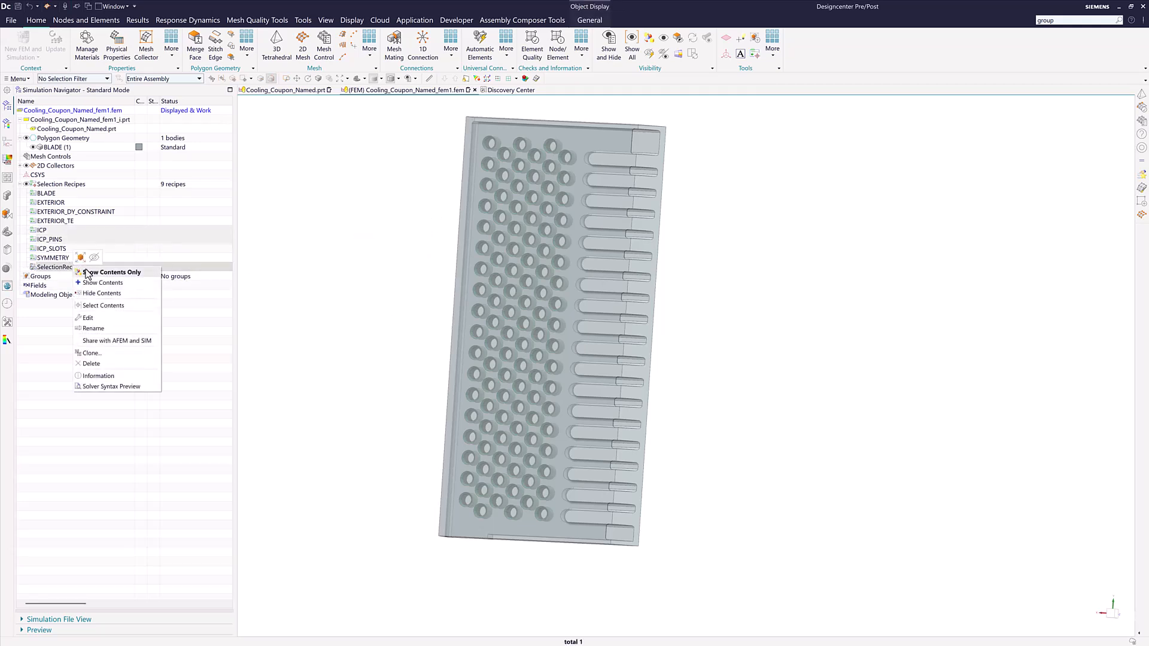
left_click(96, 329)
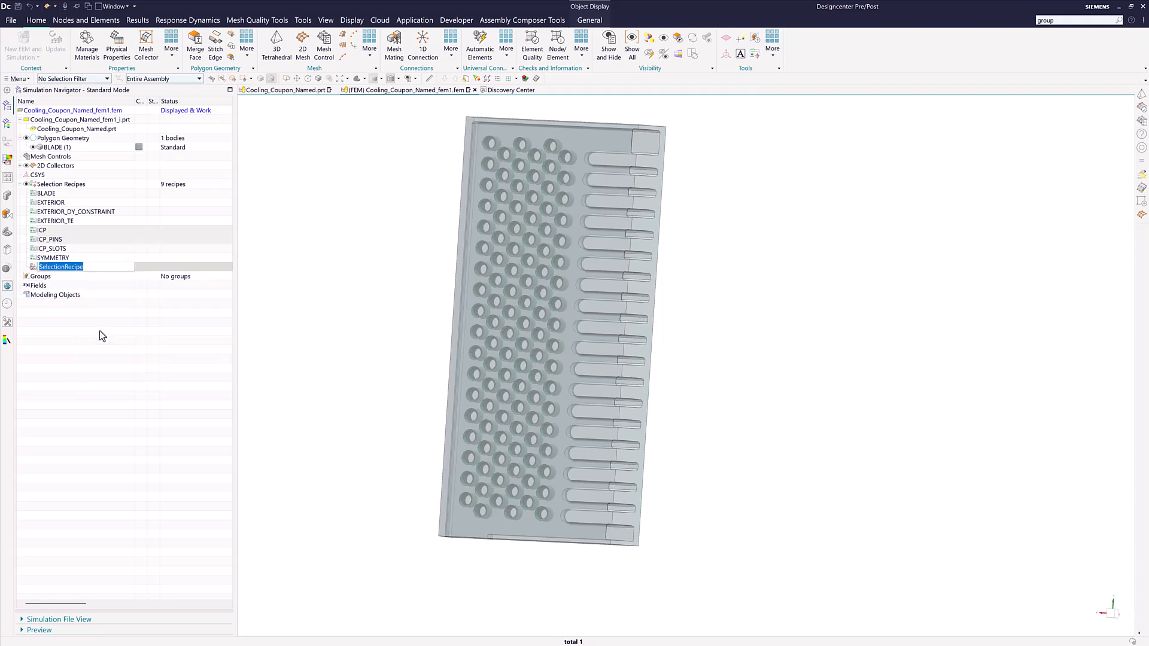
type("Cooling Path minus Pins")
key("Return")
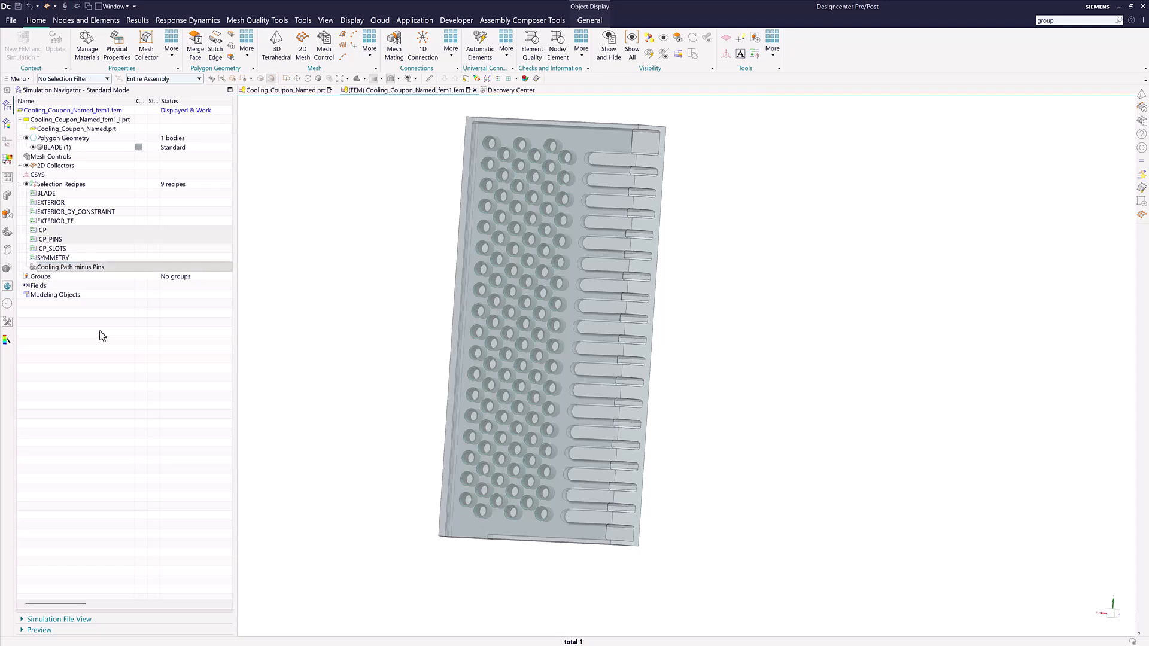
Step: Open the Cooling Path minus Pins recipe for editing to review its description and its target and tool definition, leaving it unmodified
left_click(67, 230)
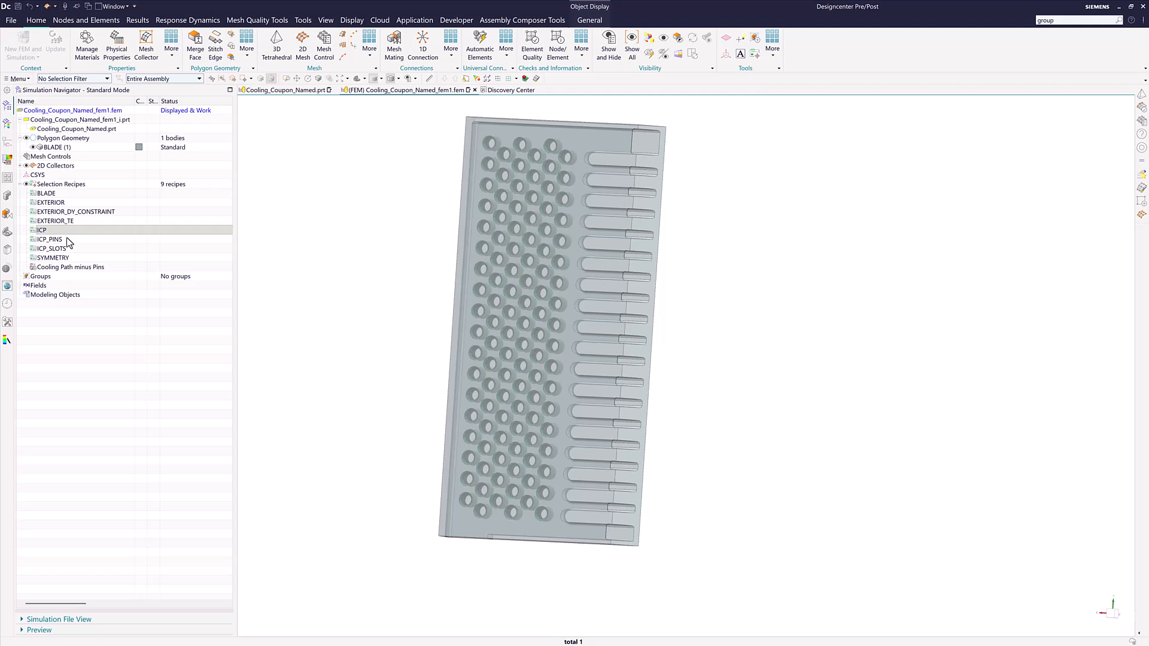
left_click(76, 267)
right_click(76, 267)
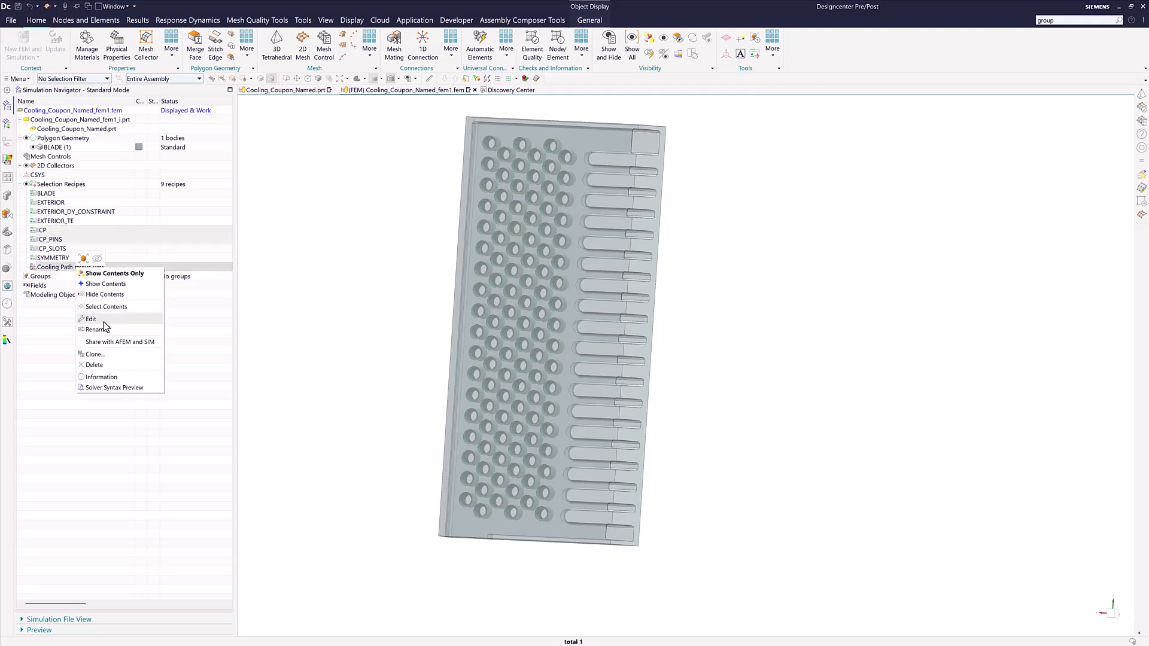
left_click(95, 319)
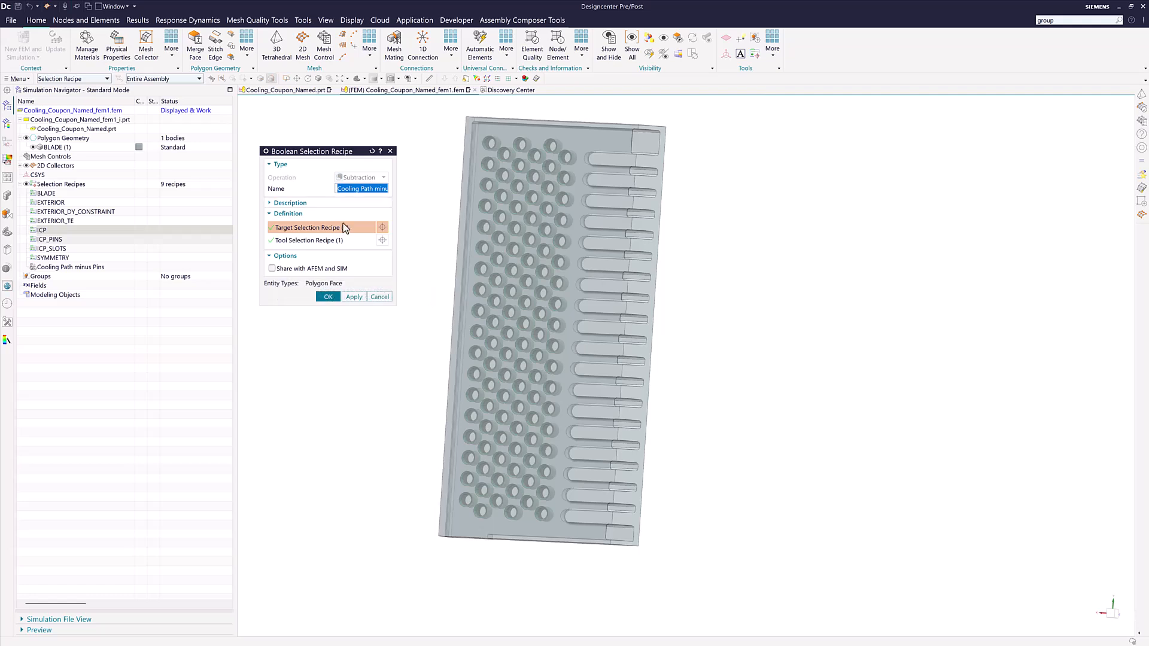
left_click(322, 204)
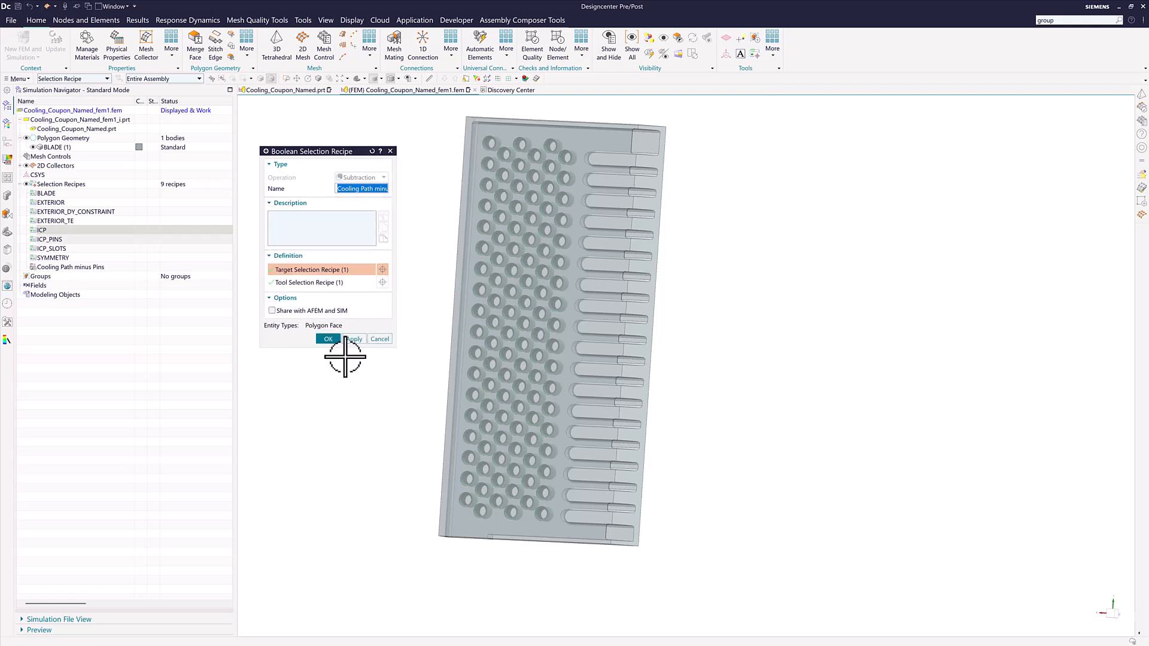
left_click(379, 340)
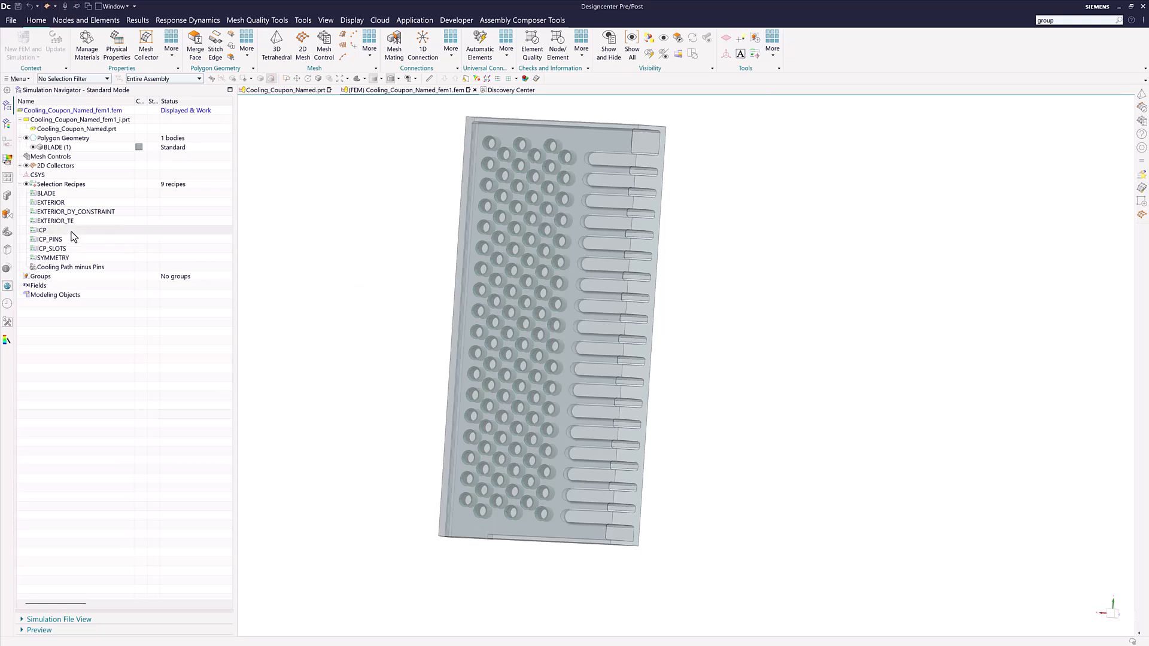
Step: Review the available selection recipe types and the entity, attribute and name filters of Automatic Selection Recipes, without creating any recipe
right_click(90, 186)
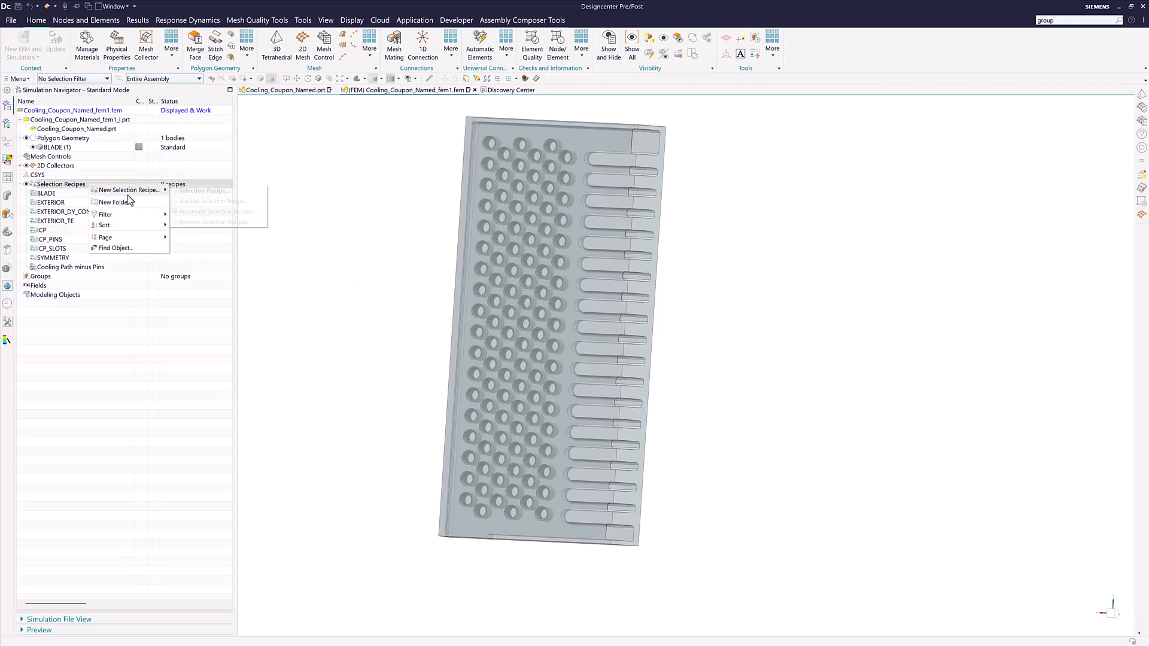
mouse_move(128, 191)
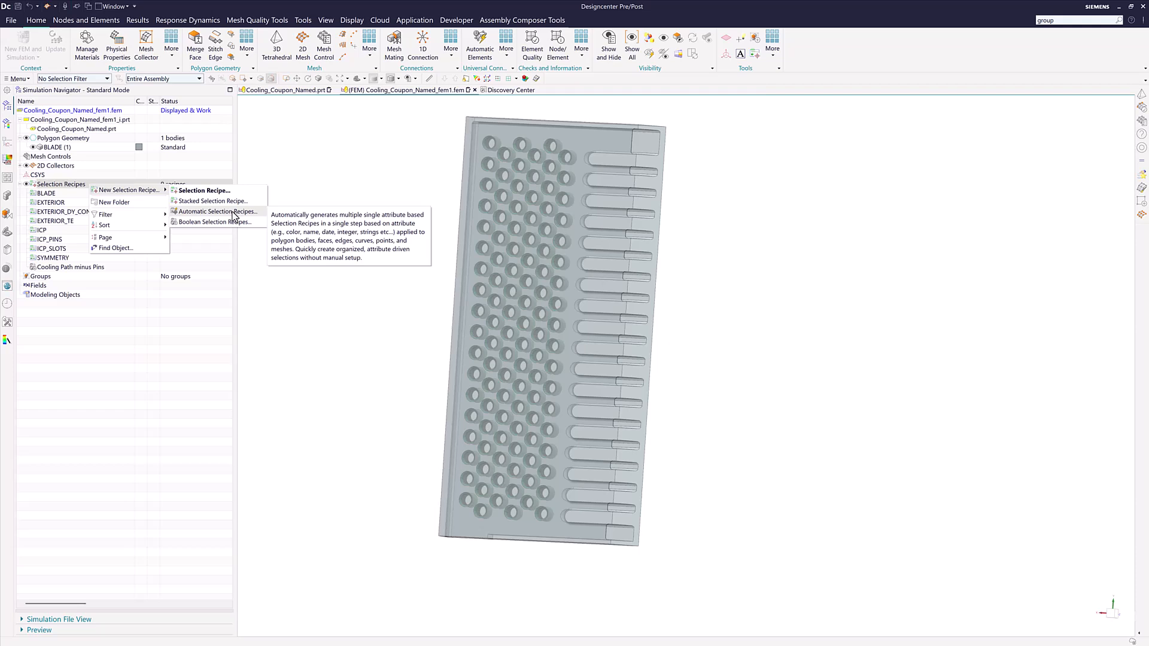
left_click(278, 202)
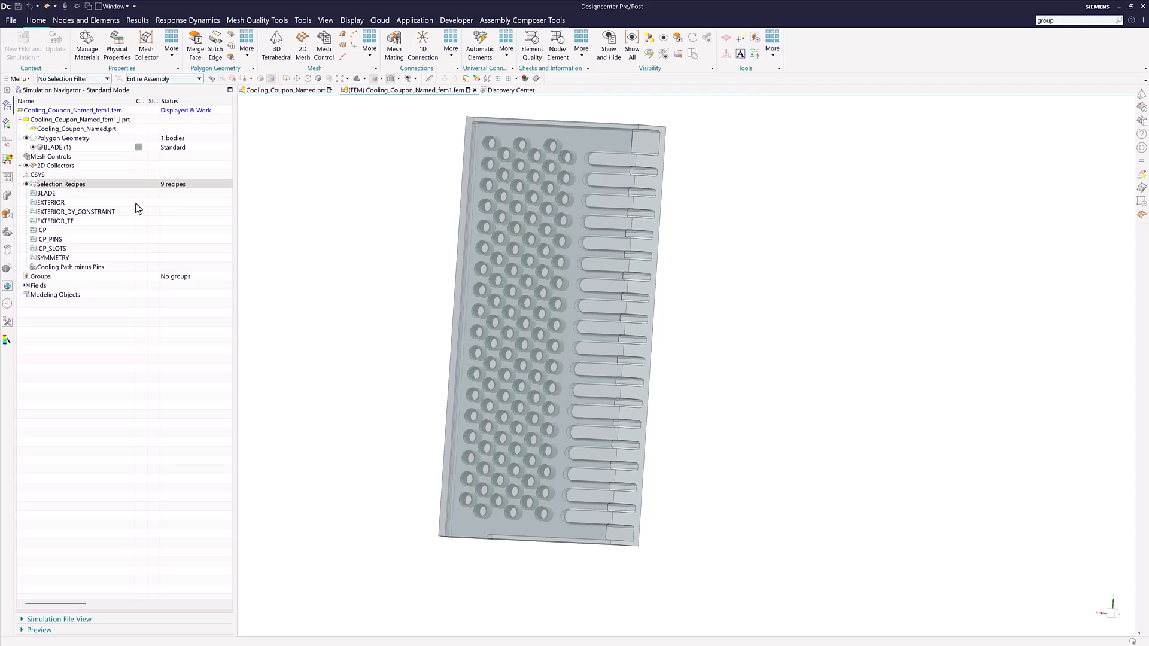
right_click(62, 188)
mouse_move(98, 189)
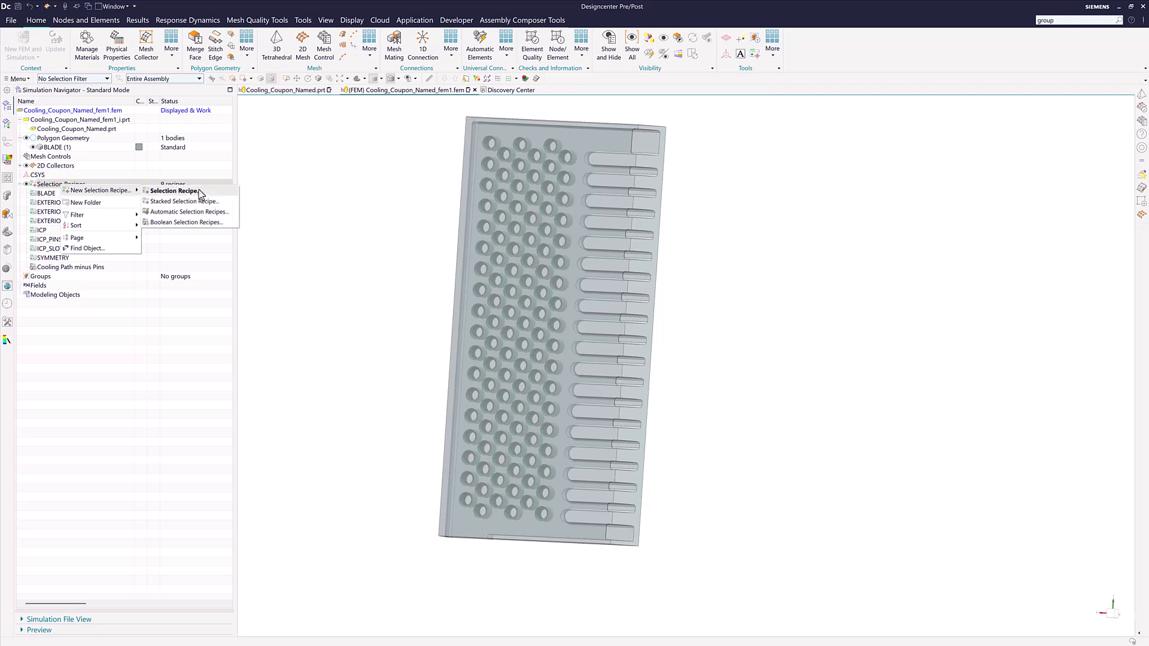
left_click(211, 216)
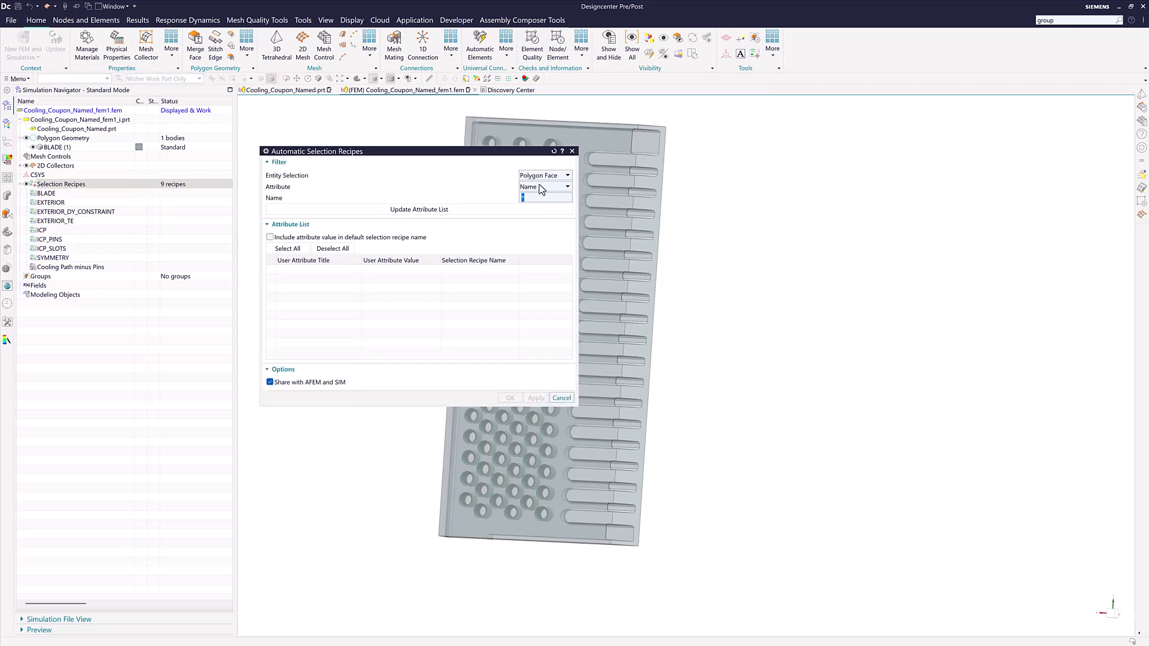
left_click(542, 179)
left_click(546, 186)
left_click(543, 197)
left_click(572, 151)
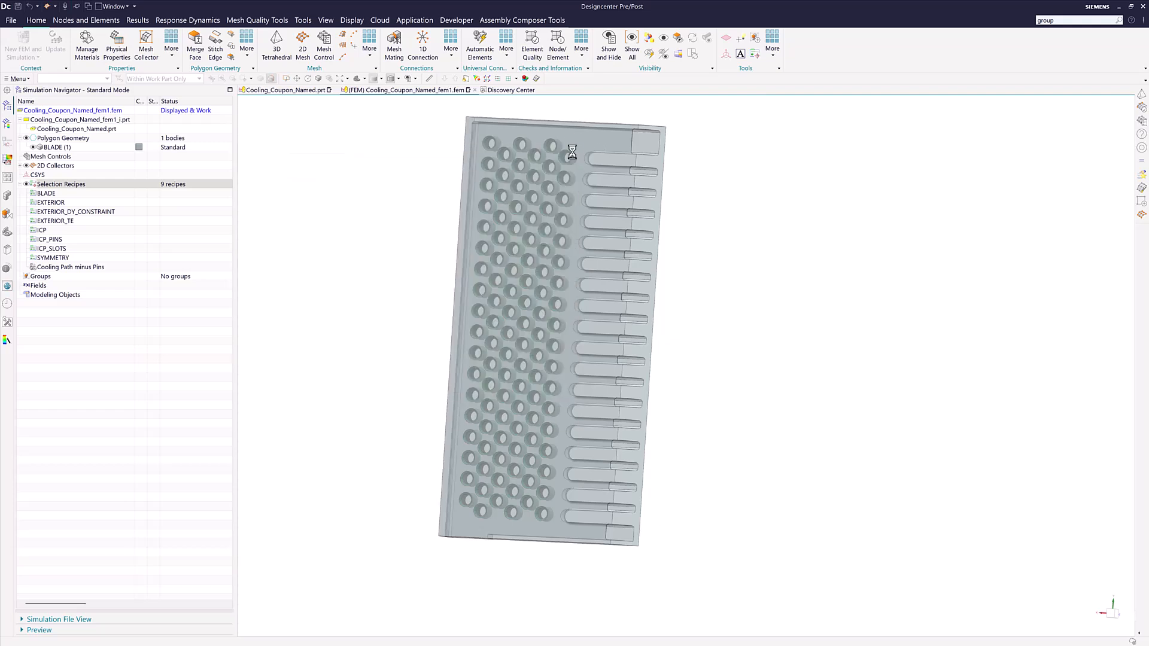